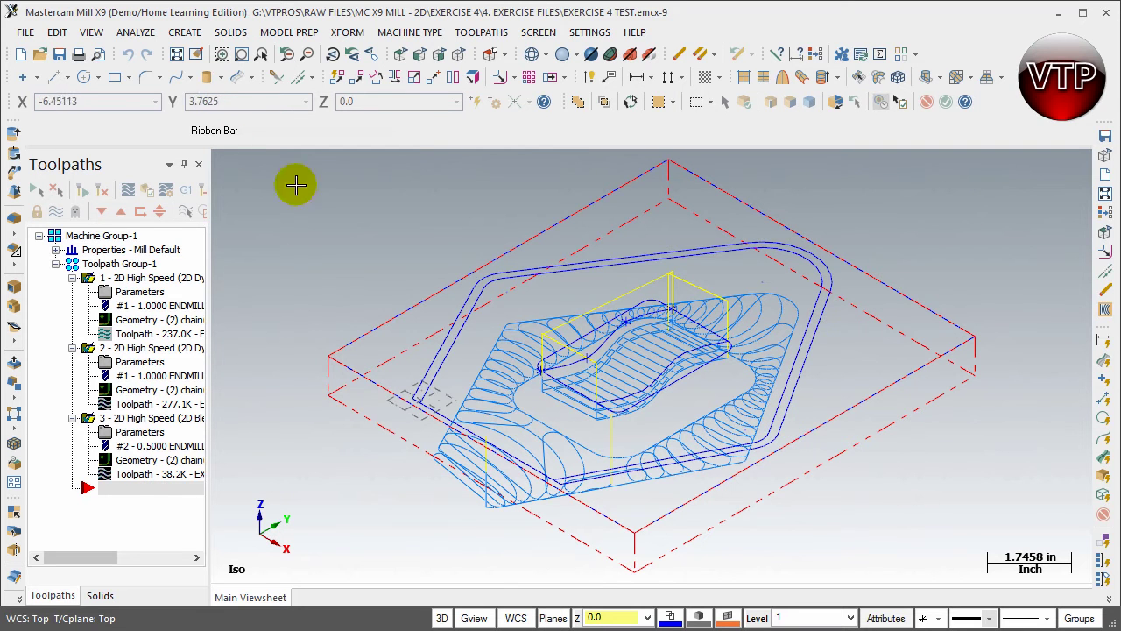
Start a new file and review the Mastercam flow chart PDF from machine type selection through toolpath and geometry selection.
left_click(21, 56)
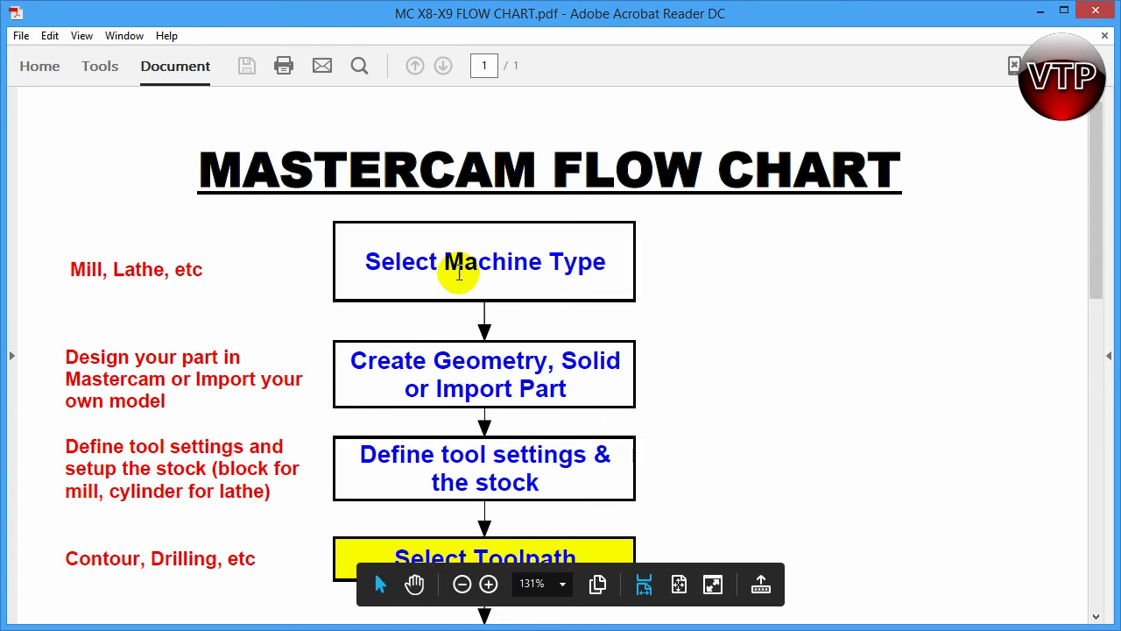
scroll(323, 371, "down", 1)
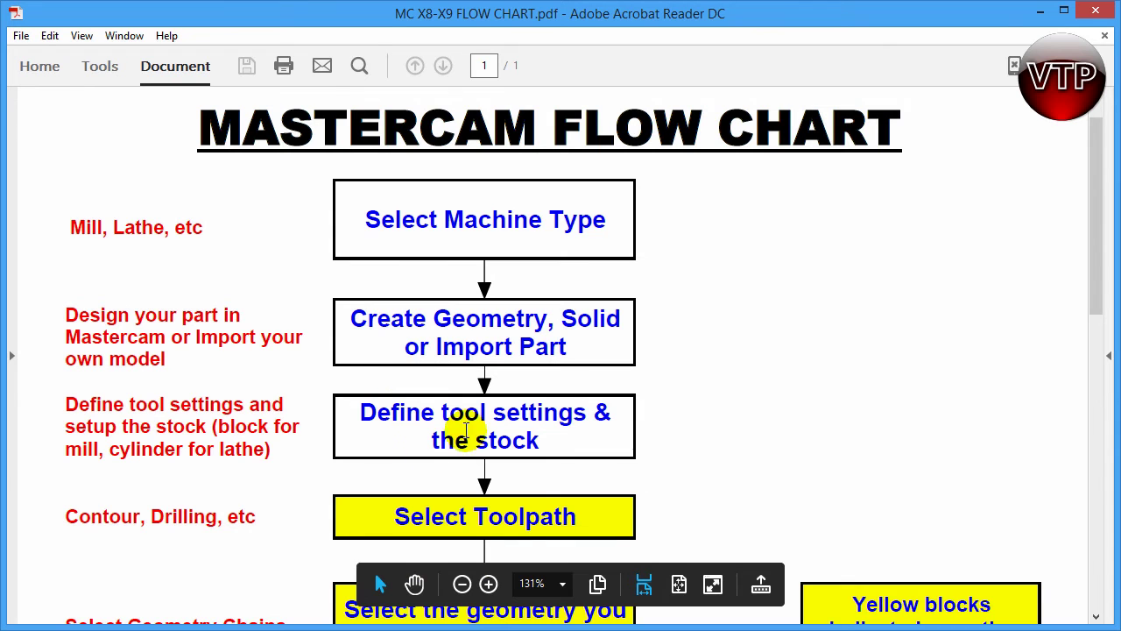
scroll(470, 426, "down", 1)
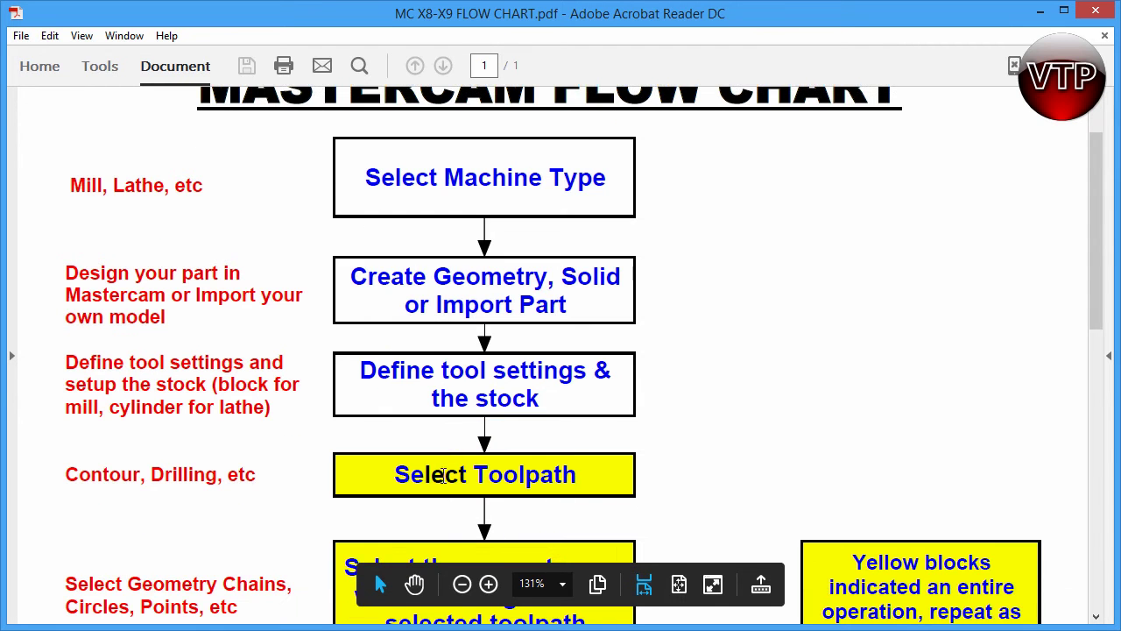
left_click_drag(1085, 167, 1094, 132)
left_click(1041, 11)
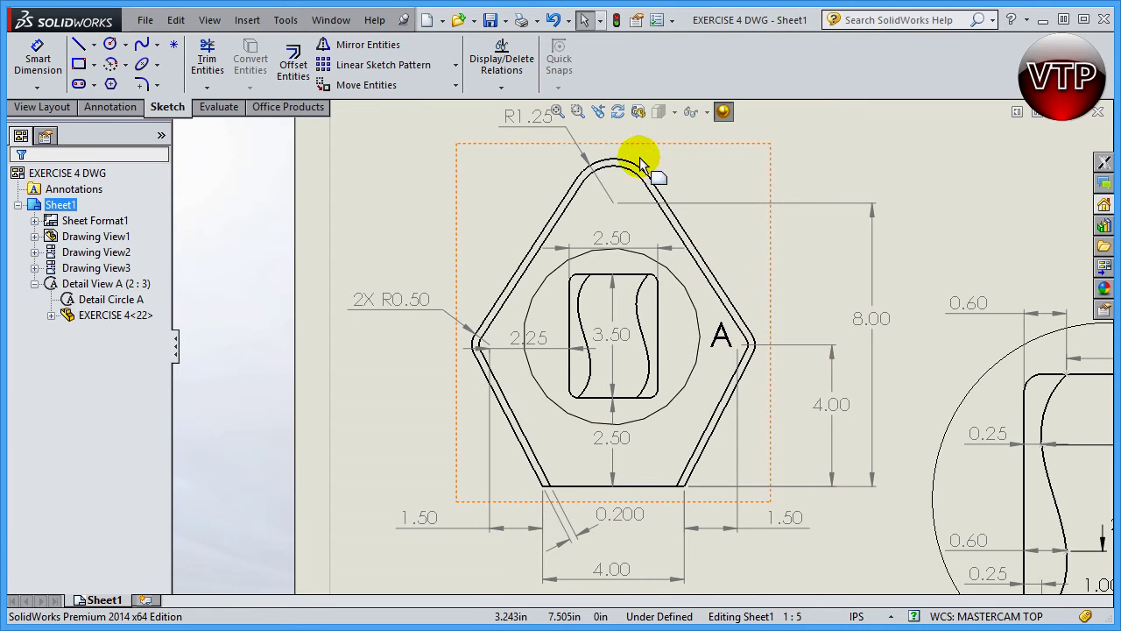
Move the R1.25 dimension in the SolidWorks drawing closer to the part's top arc, and return to Mastercam.
left_click_drag(529, 117, 531, 143)
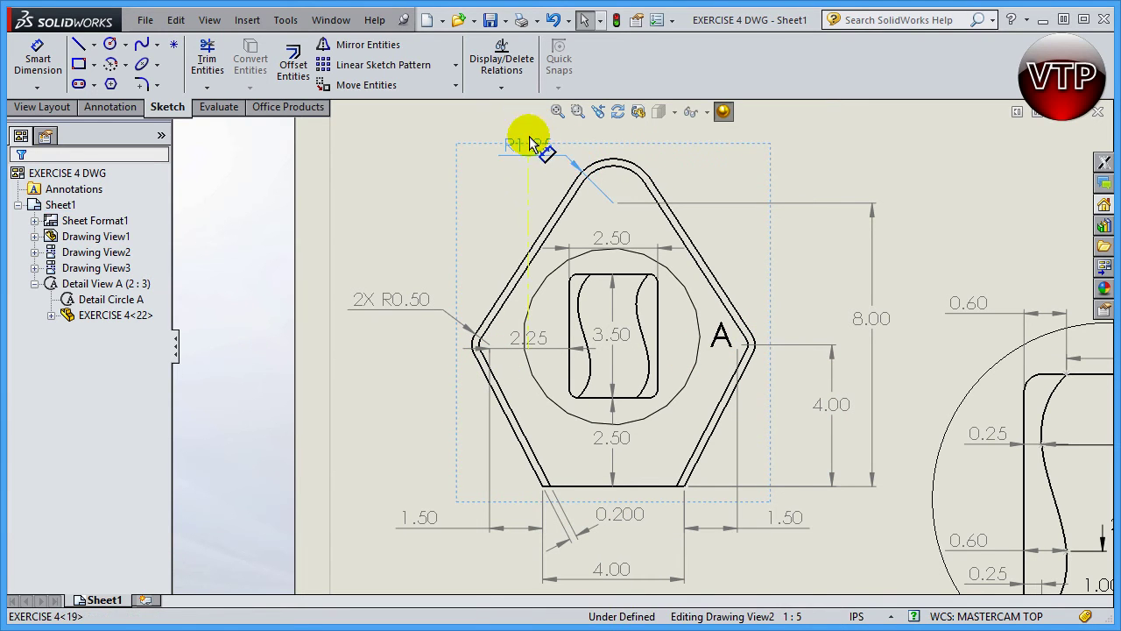
left_click(407, 185)
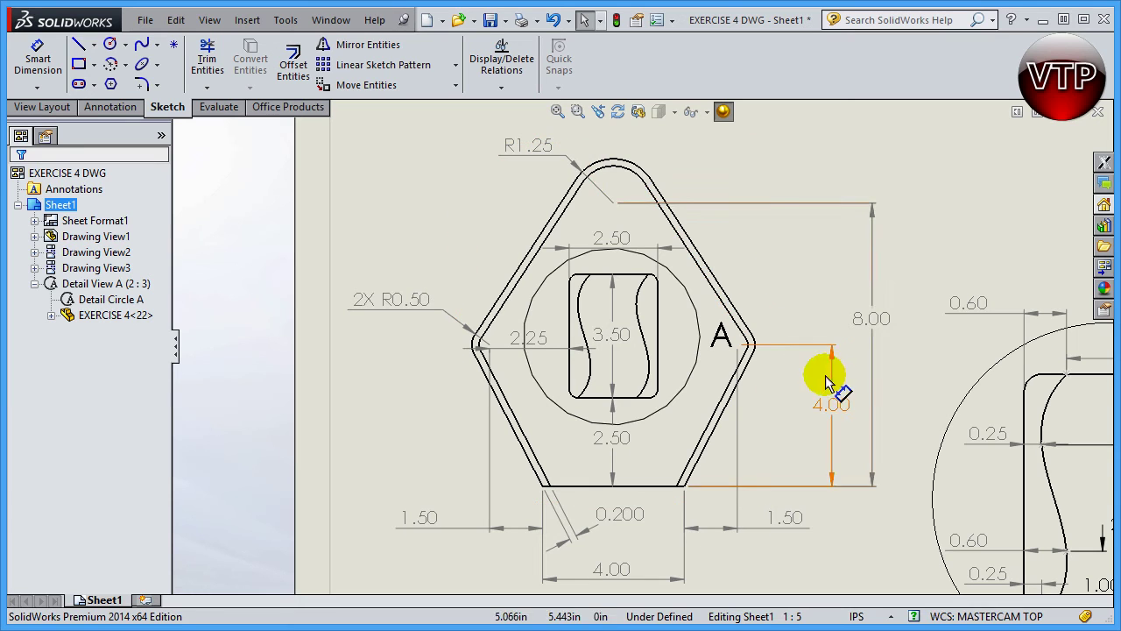
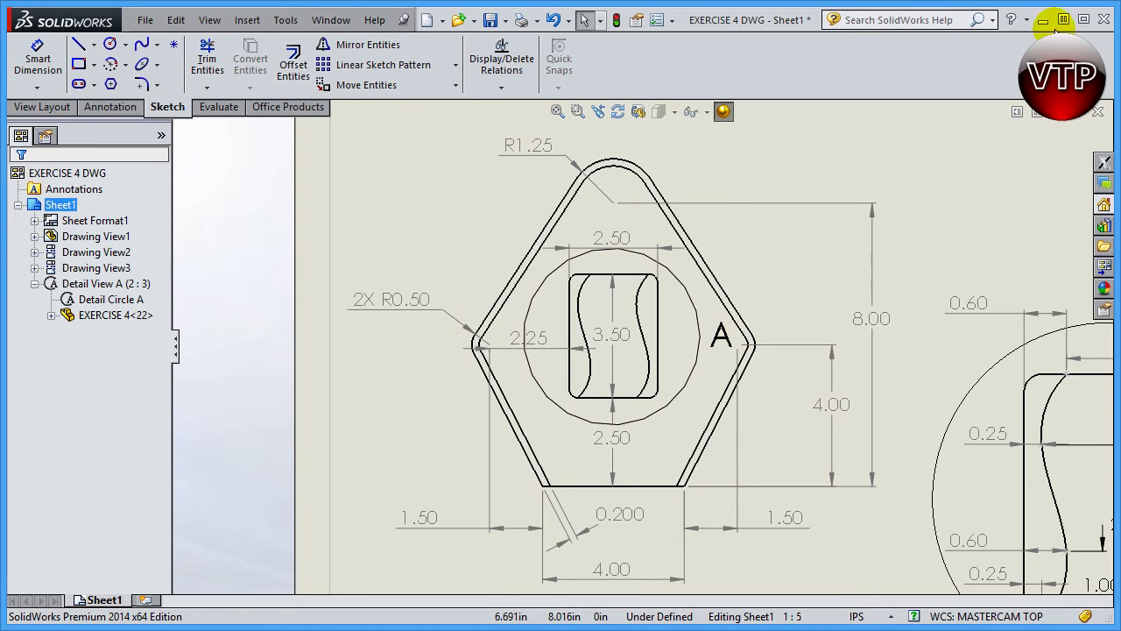
left_click(1044, 20)
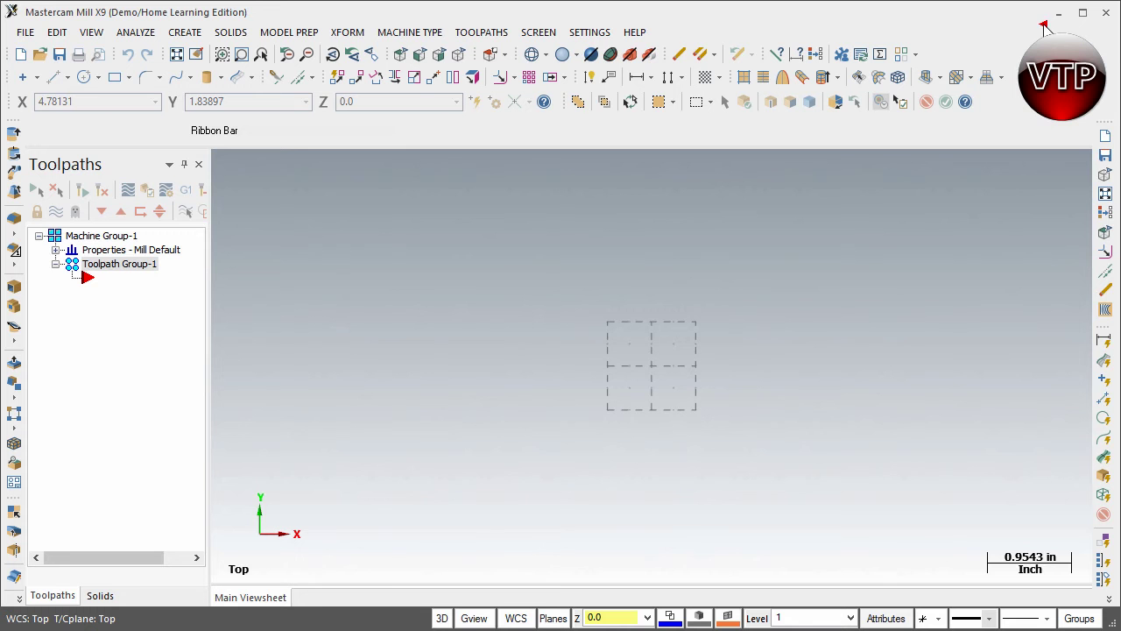
Draw a horizontal line from the origin in the positive X direction with a length of 4 inches.
left_click(54, 78)
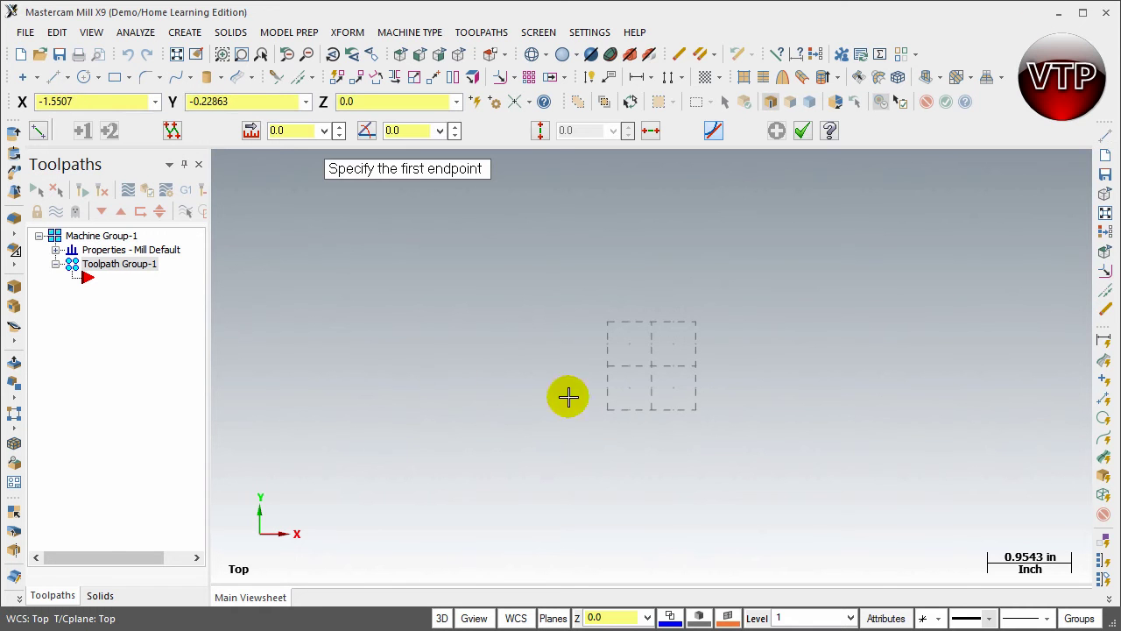
left_click(652, 367)
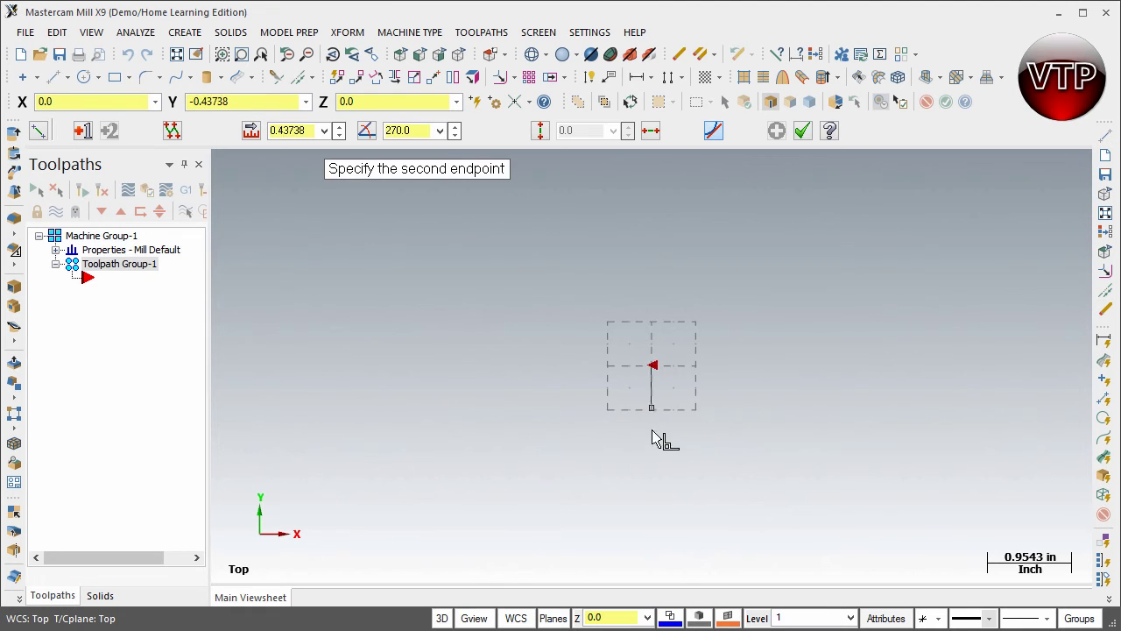
left_click(902, 372)
left_click(301, 136)
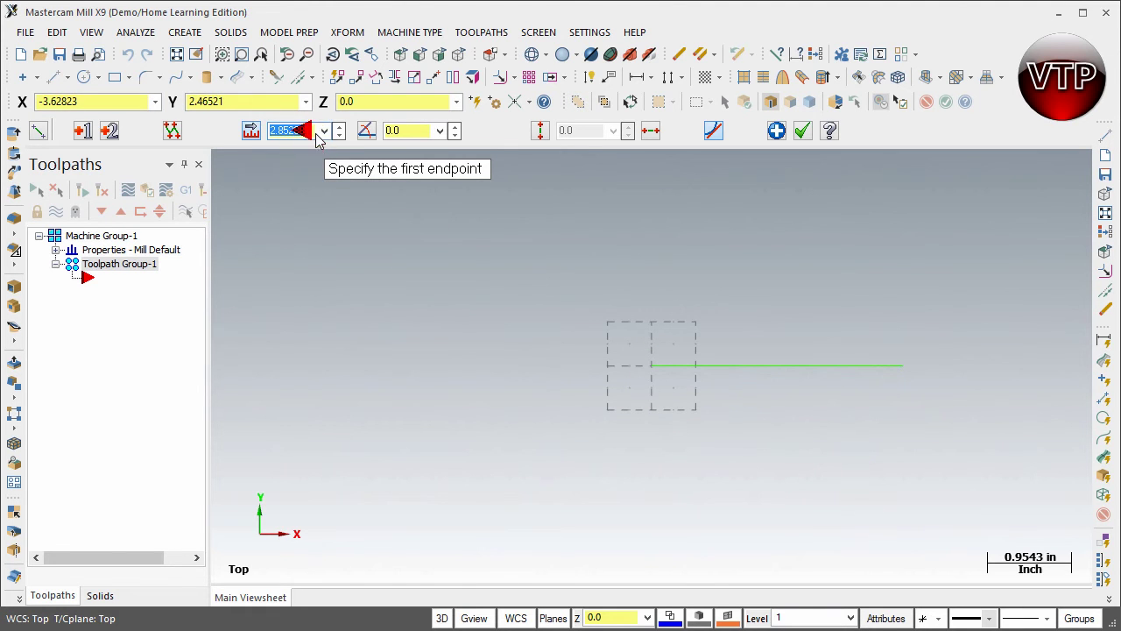
type("4")
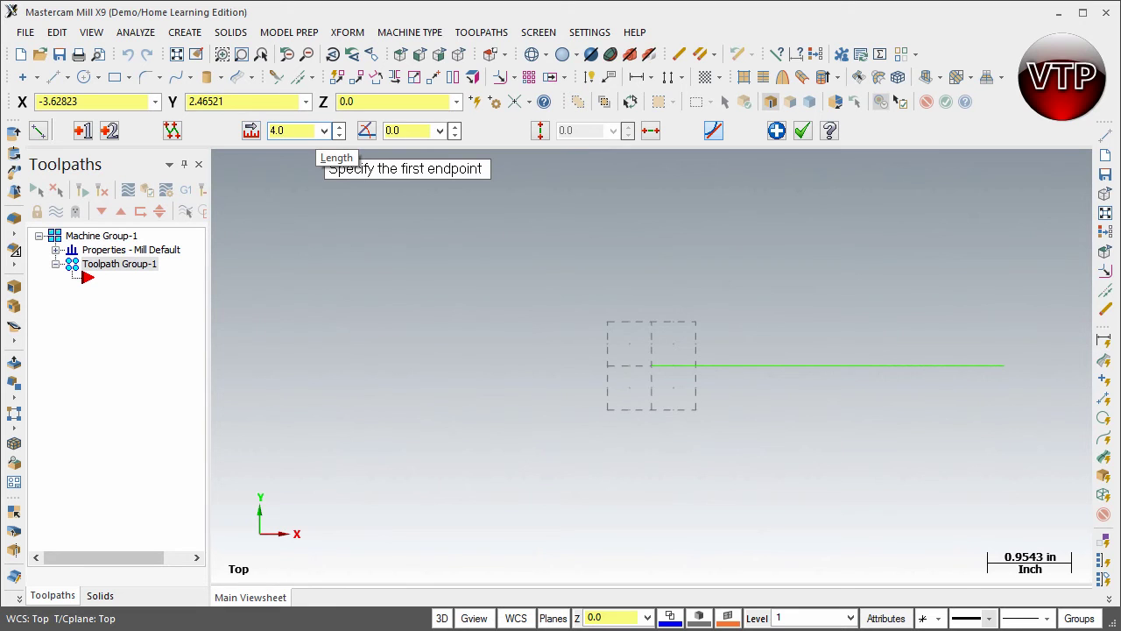
left_click(777, 130)
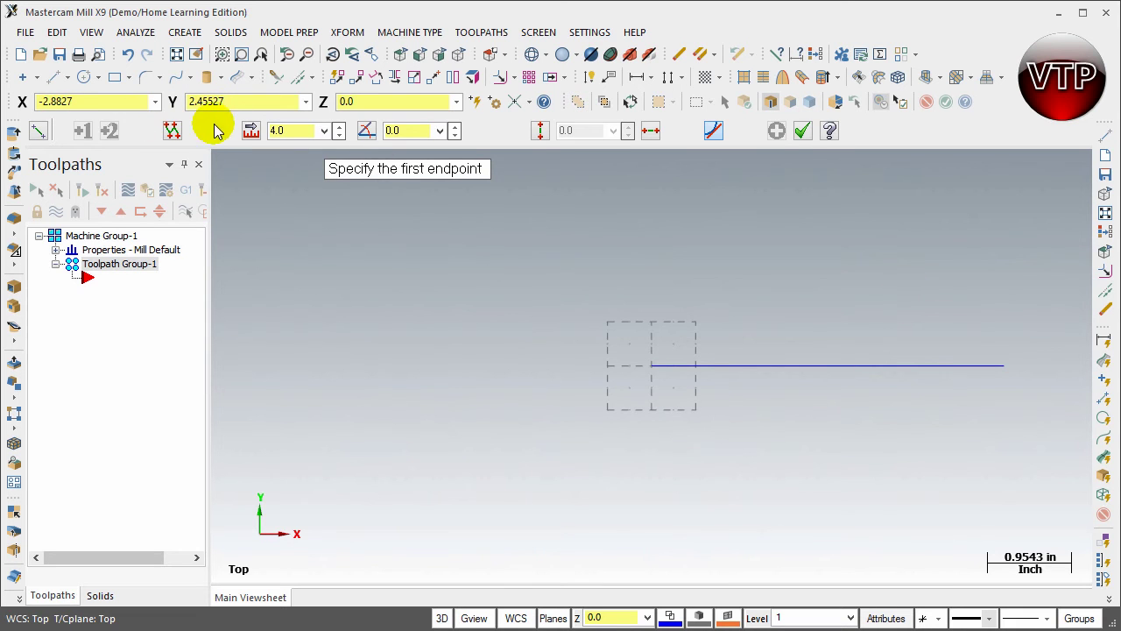
left_click(801, 132)
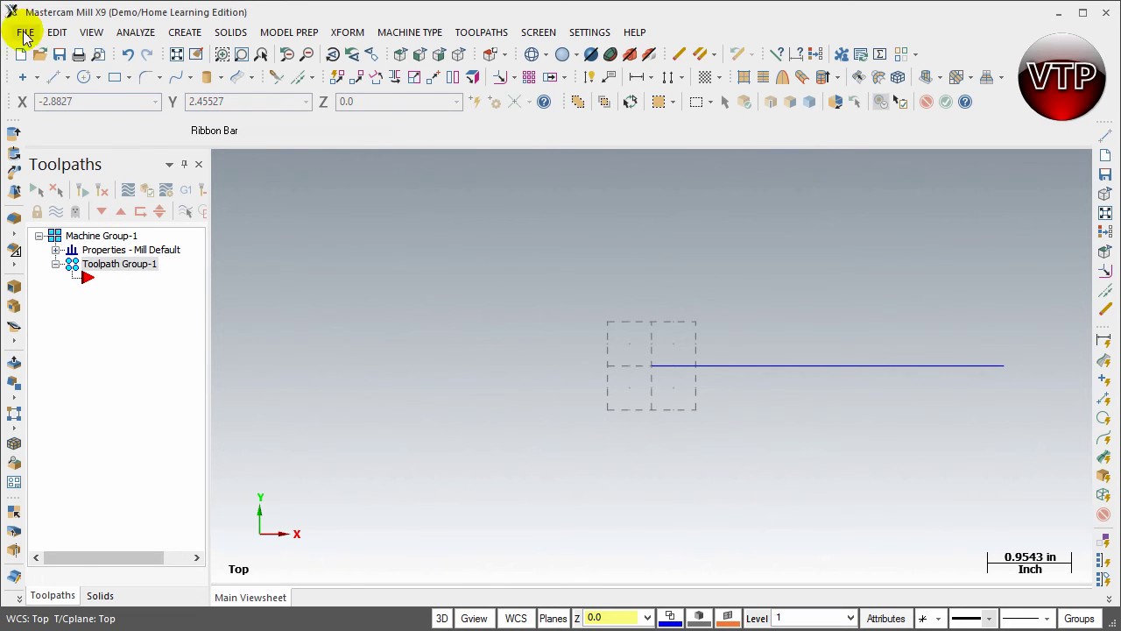
Create a circle with a 0.5 inch radius centred at X -1.5, Y 4.0.
left_click(84, 78)
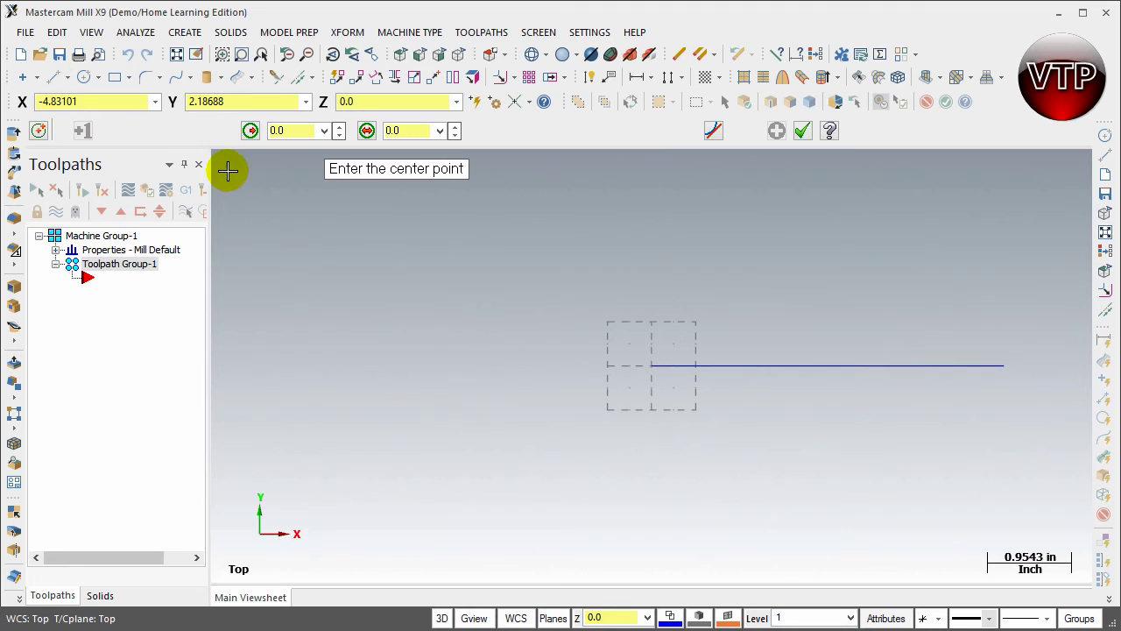
double_click(288, 130)
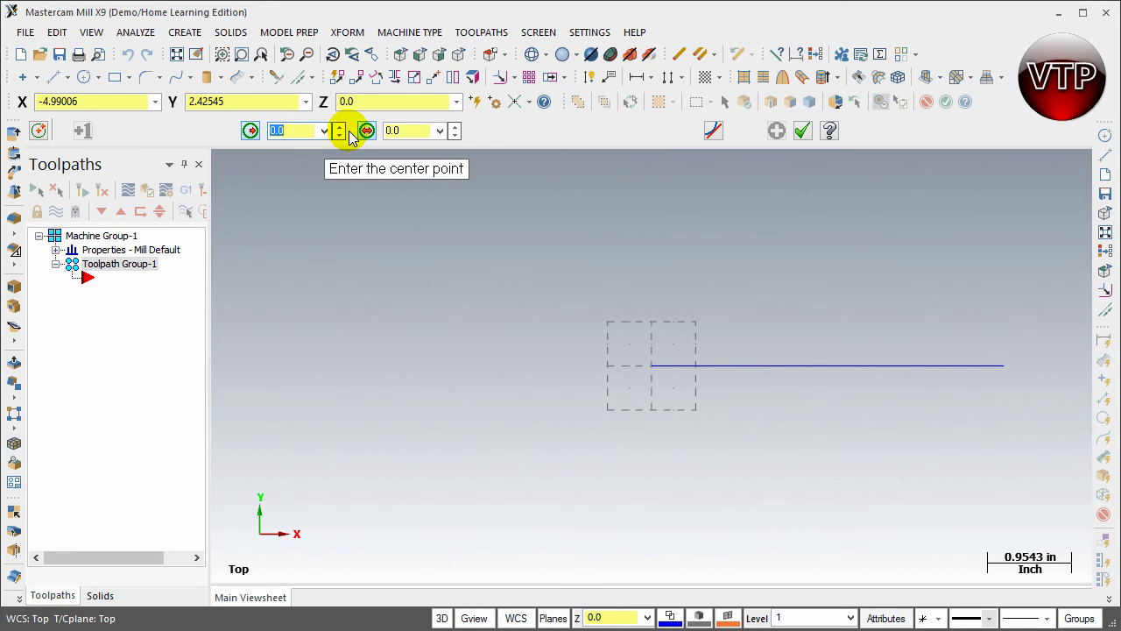
type(".5")
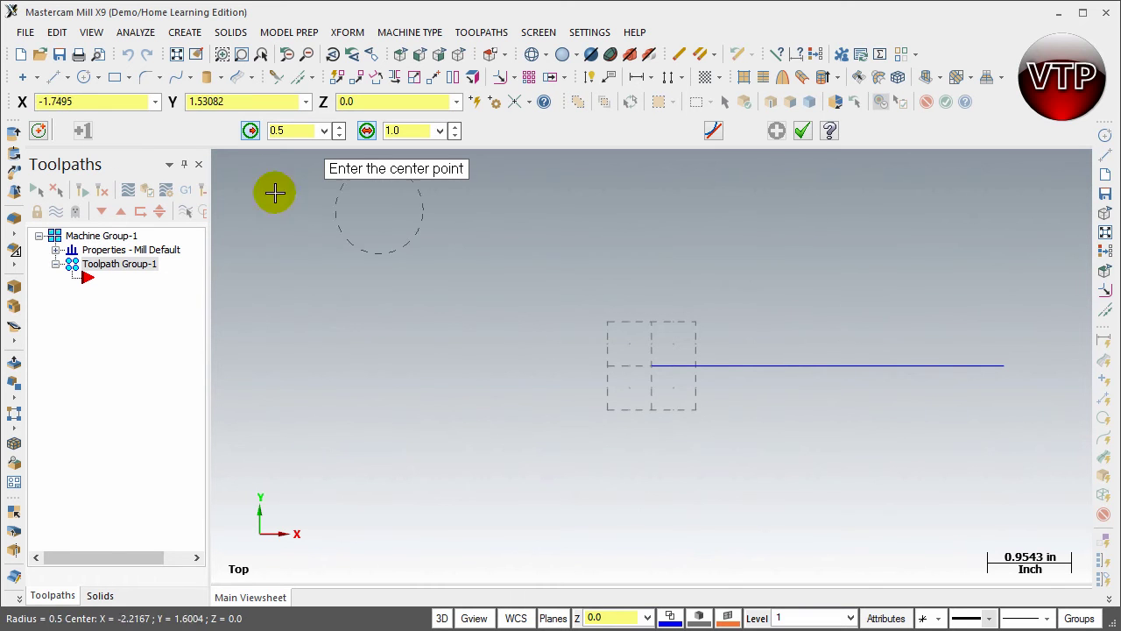
left_click(75, 105)
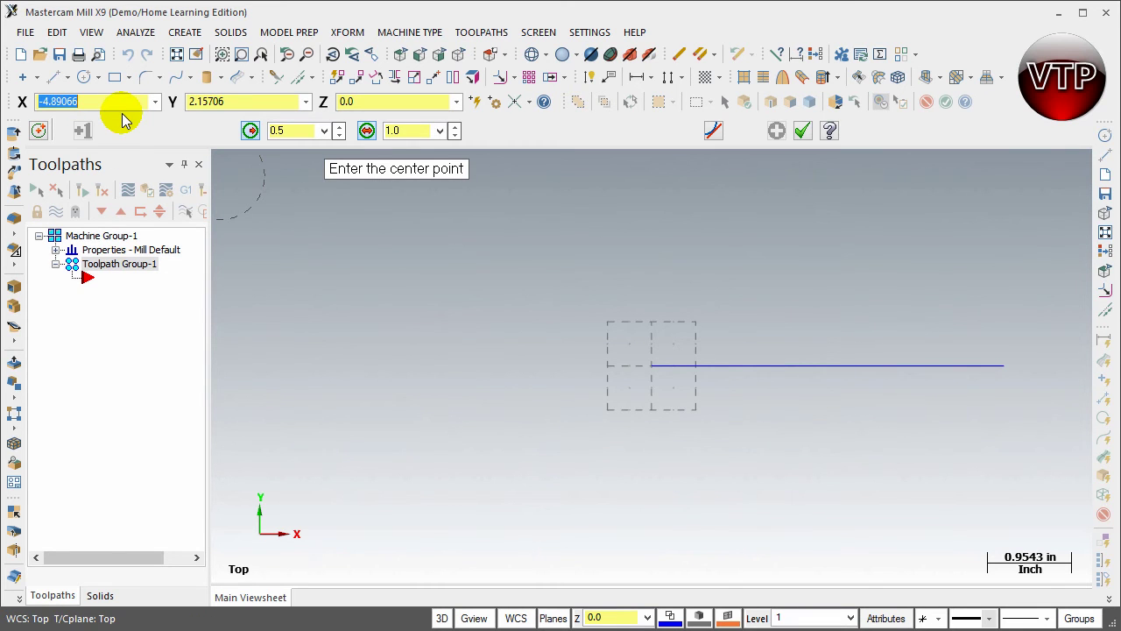
type("-1.5")
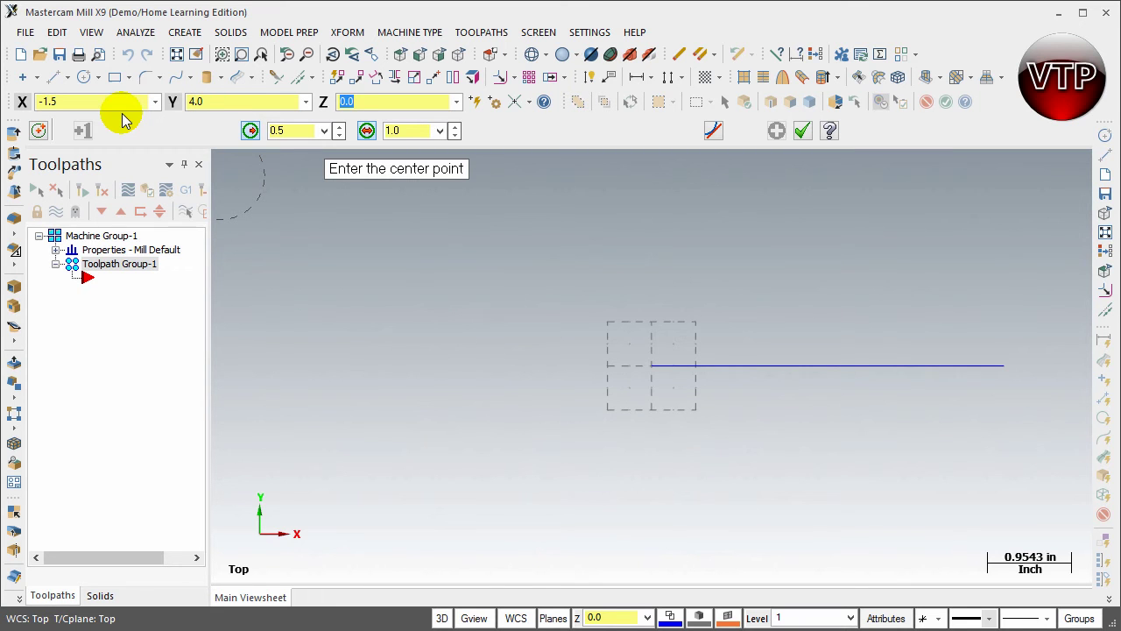
key("Return")
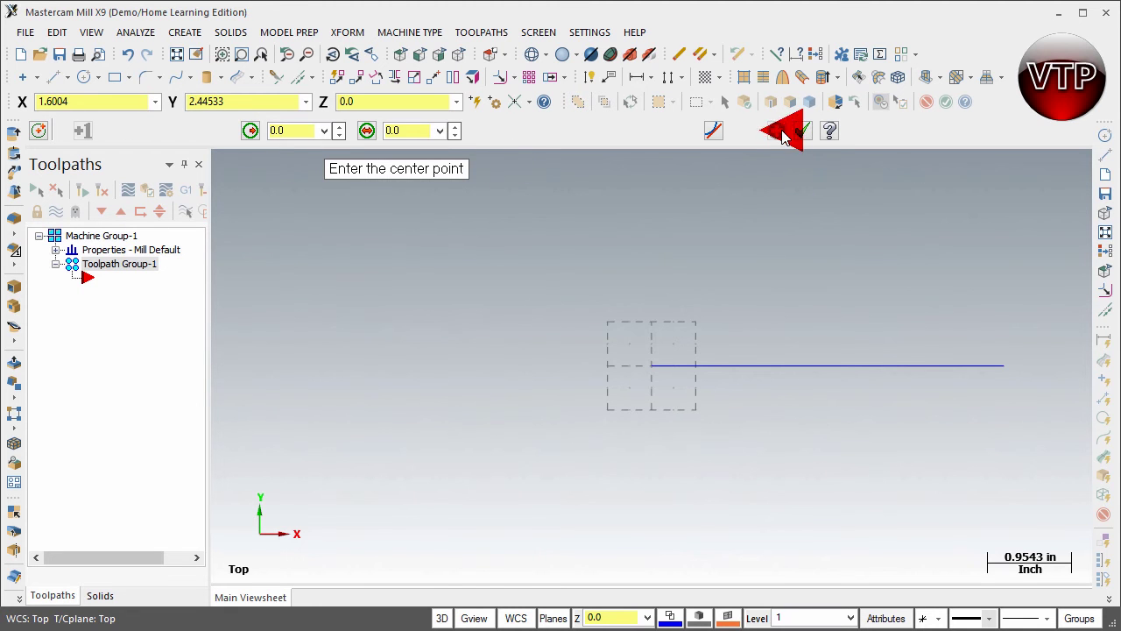
Create a second circle with a 0.5 inch radius centred at X 5.5, Y 4.0.
left_click(175, 57)
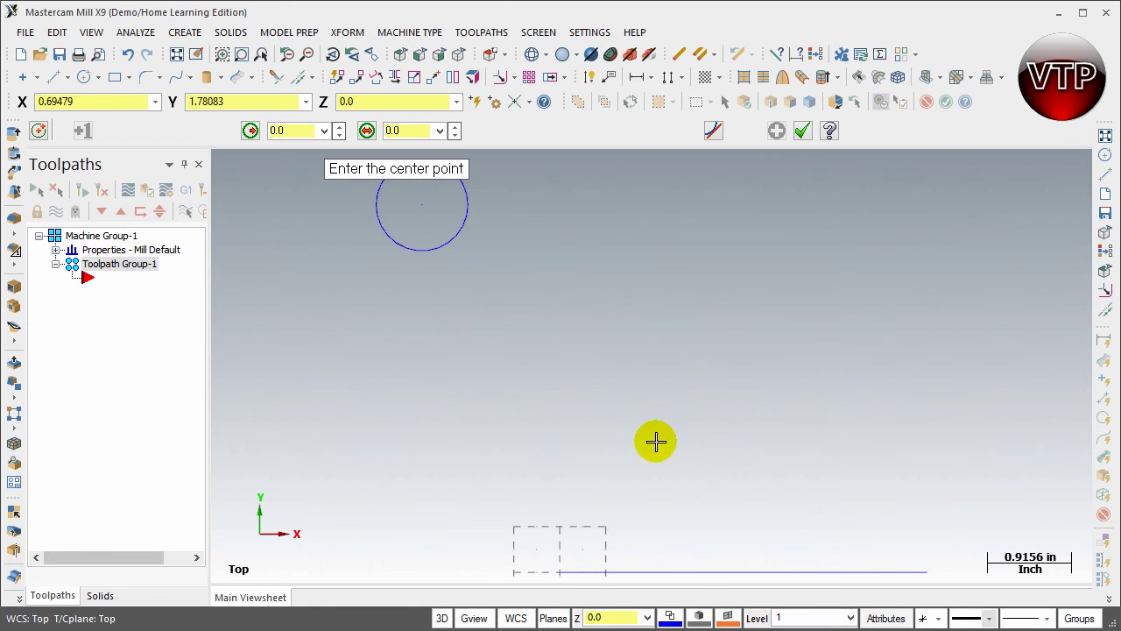
scroll(710, 486, "down", 3)
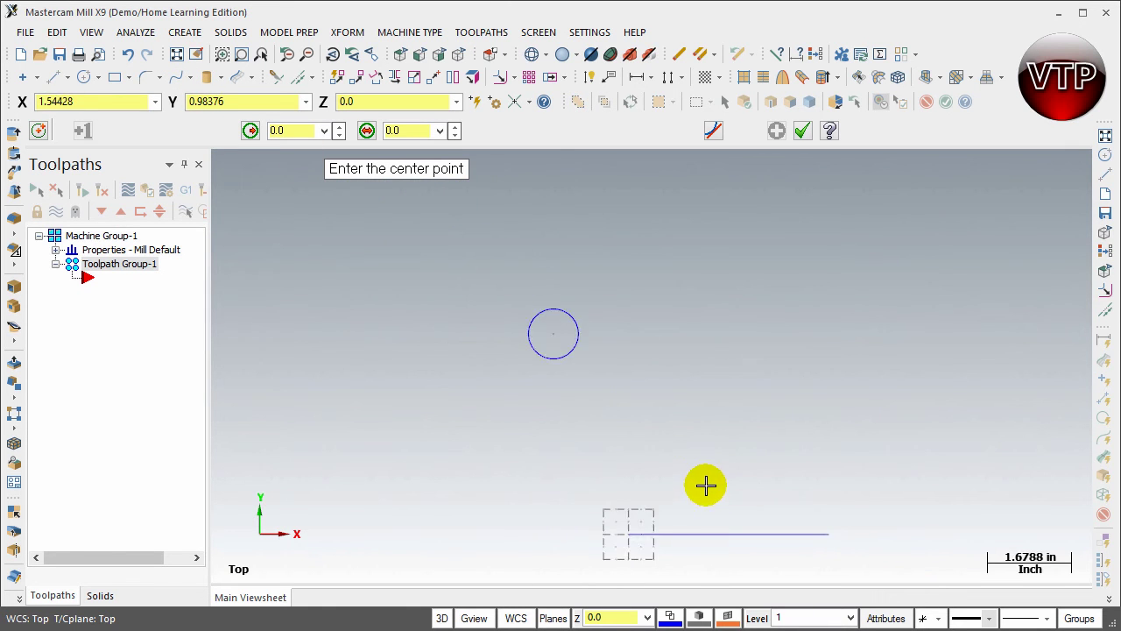
scroll(736, 478, "down", 3)
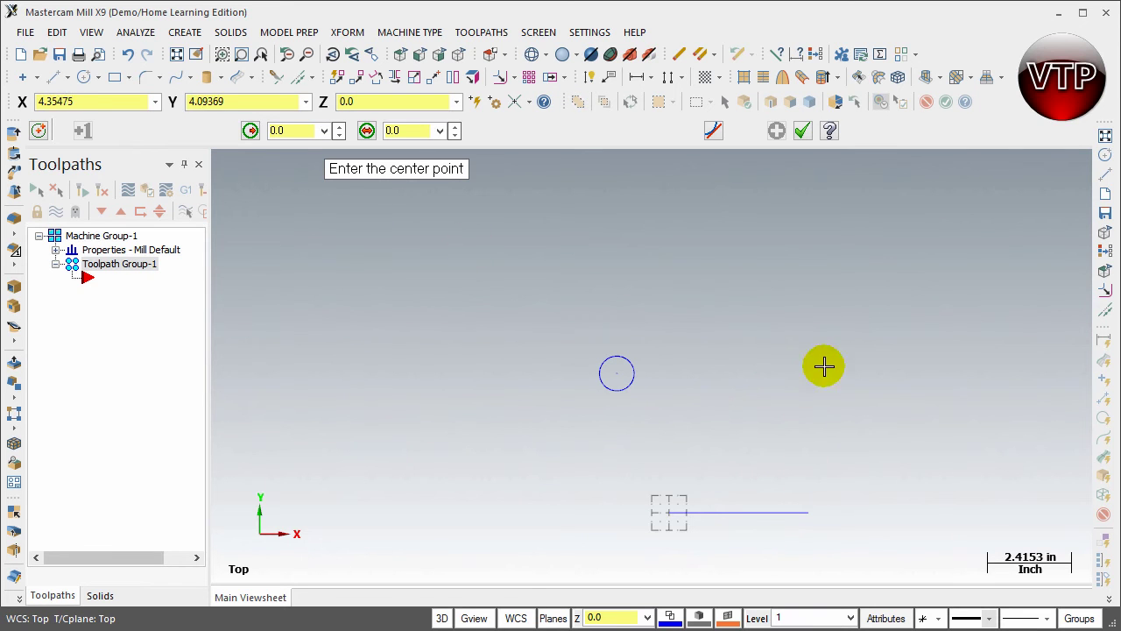
double_click(301, 131)
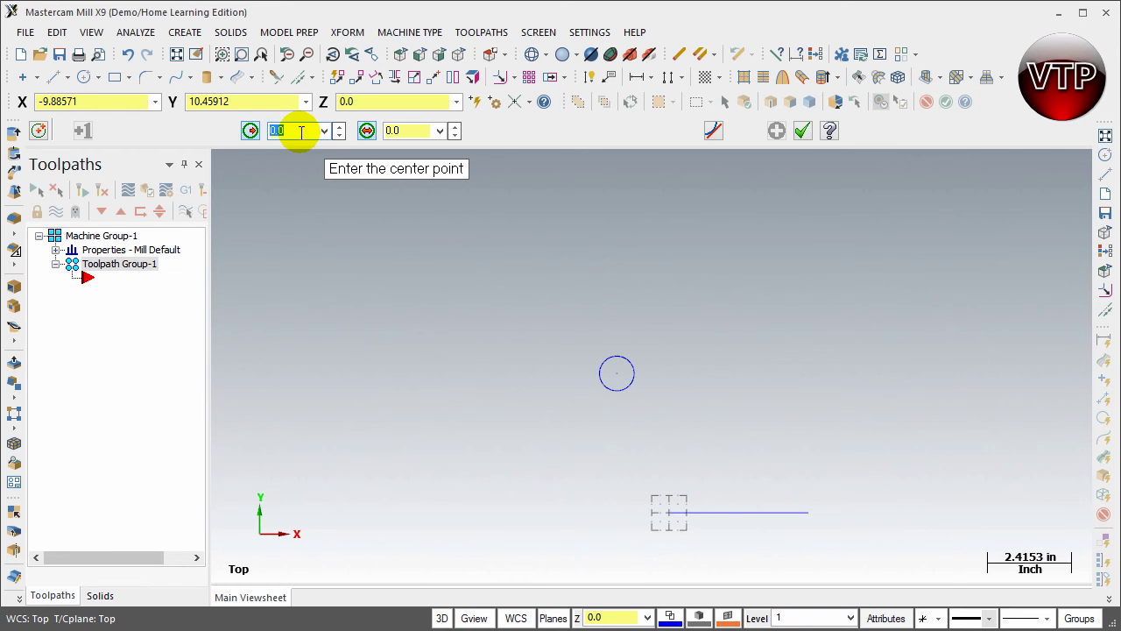
type(".5")
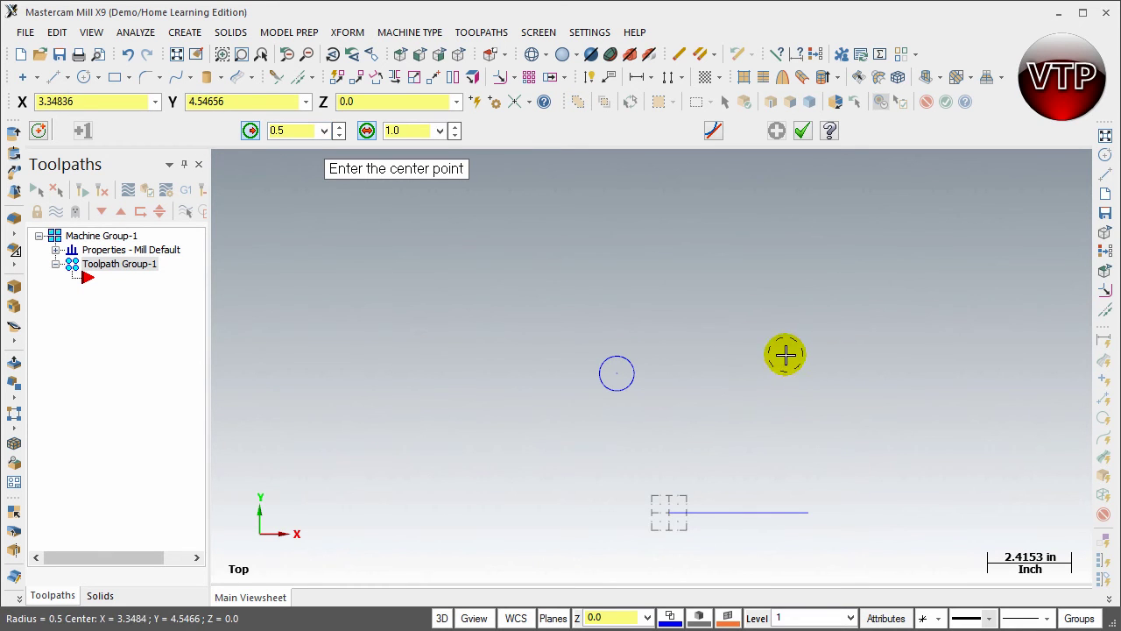
left_click(83, 102)
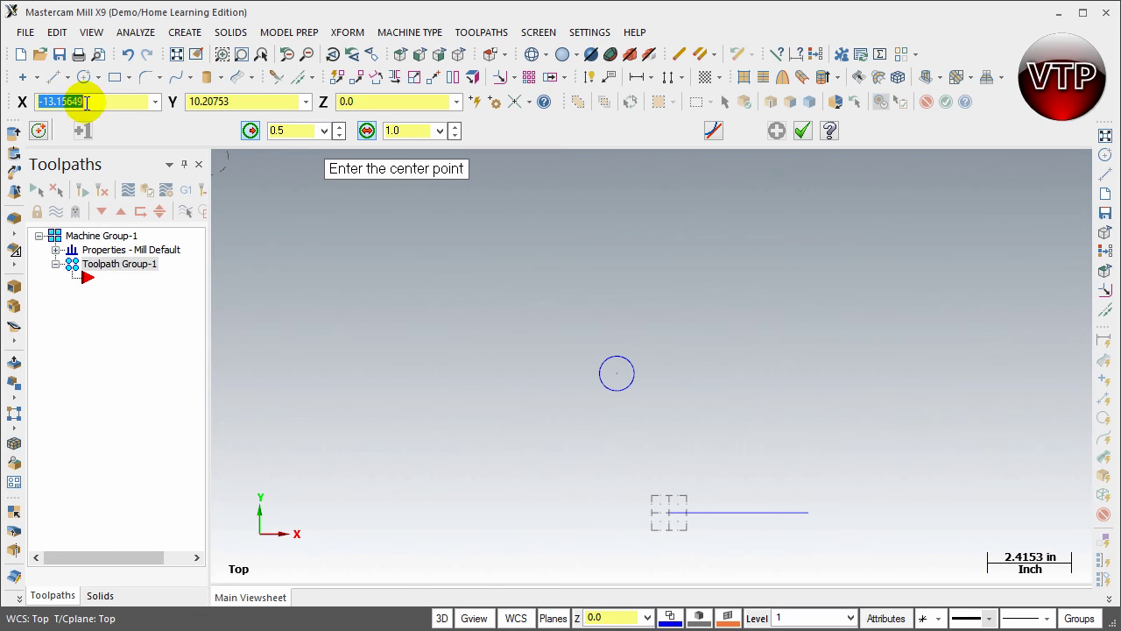
type("5.5")
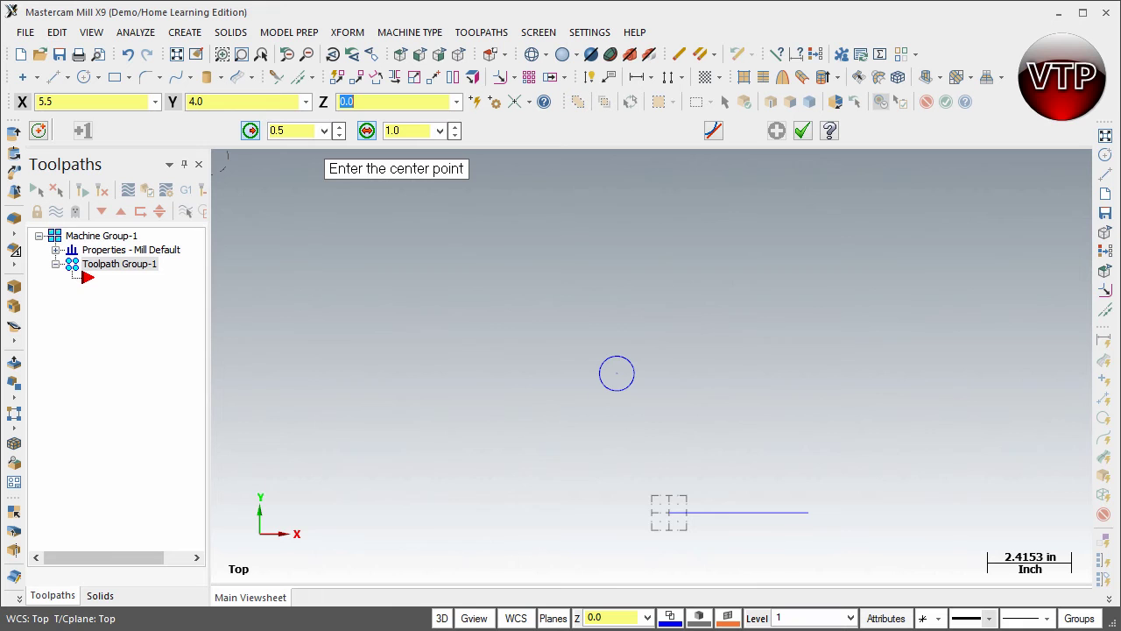
key("Return")
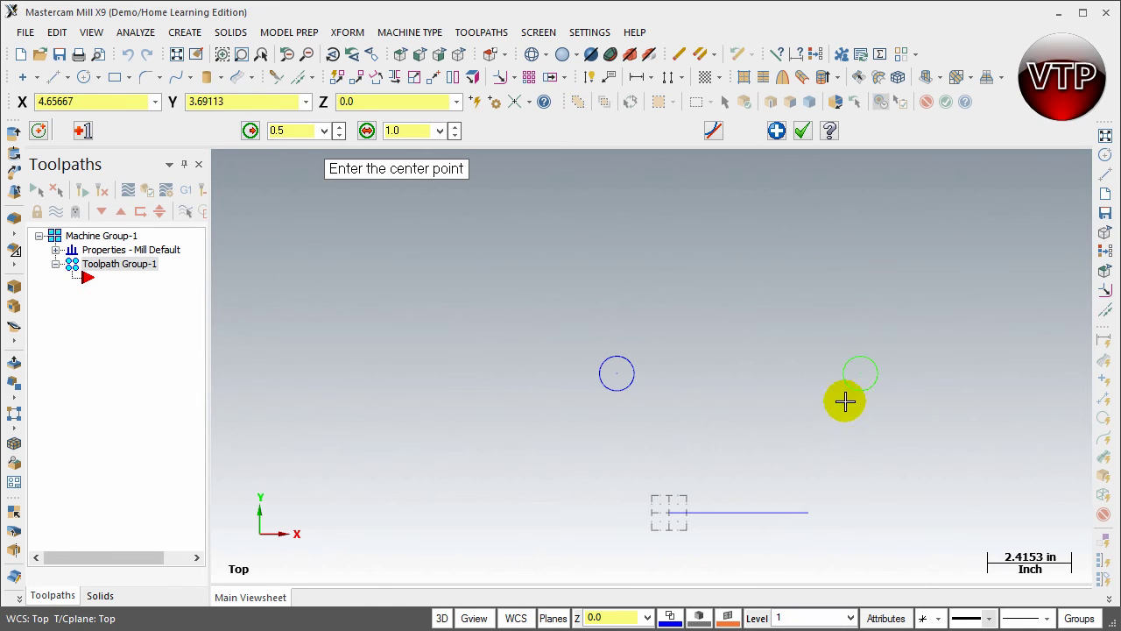
left_click(776, 130)
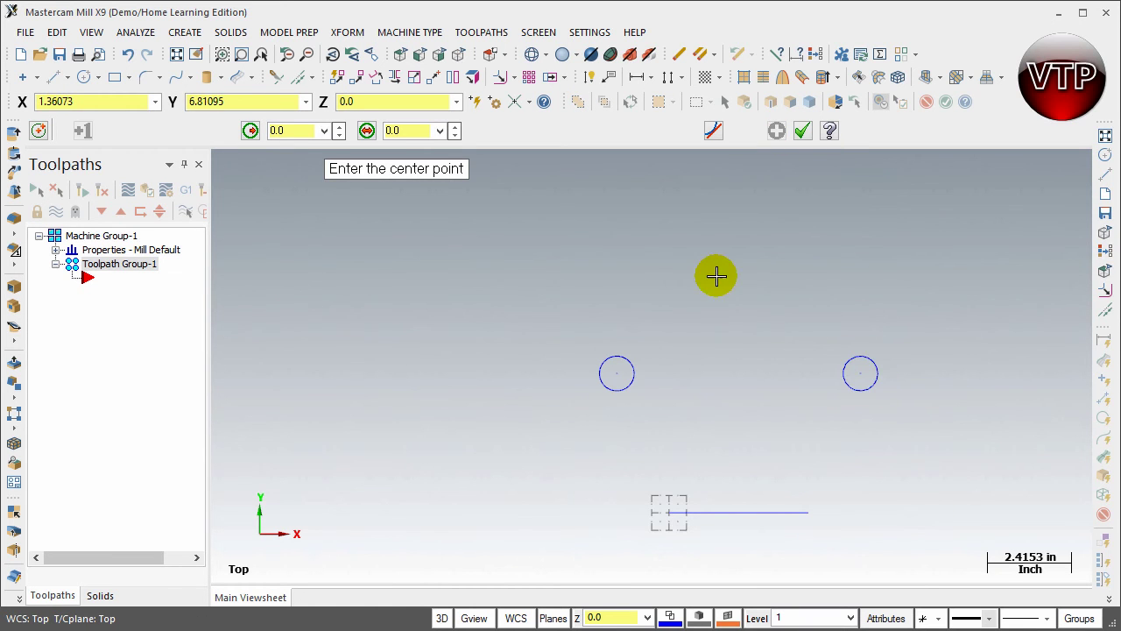
Create a circle with a 1.25 inch radius centred at X 2.0, Y 8.0 and finish the circle command.
left_click(285, 130)
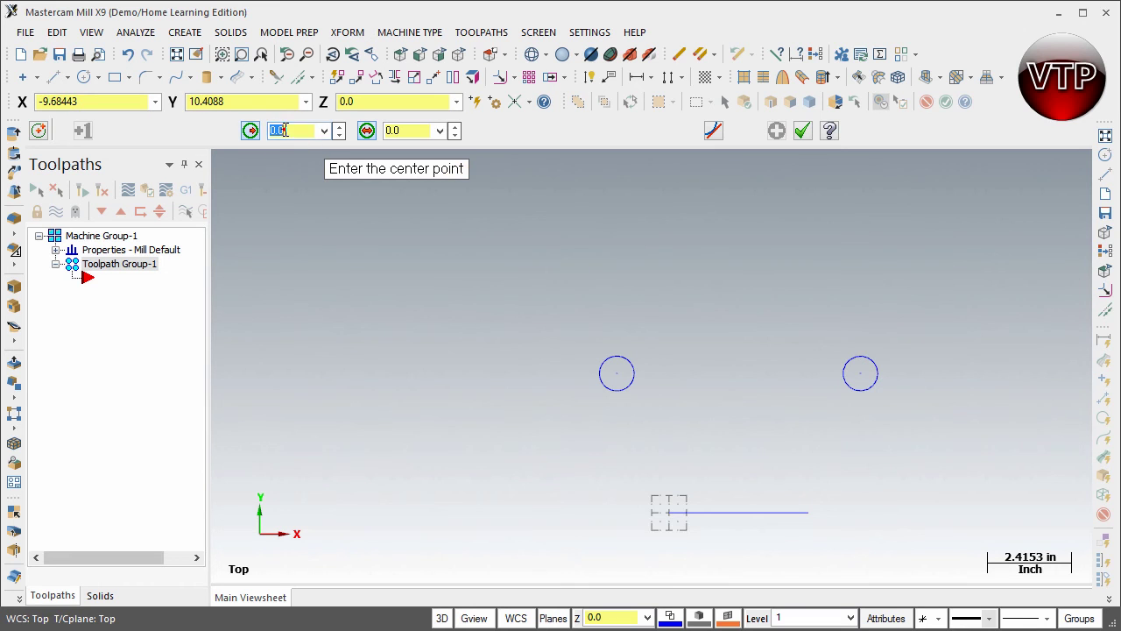
type("1.25")
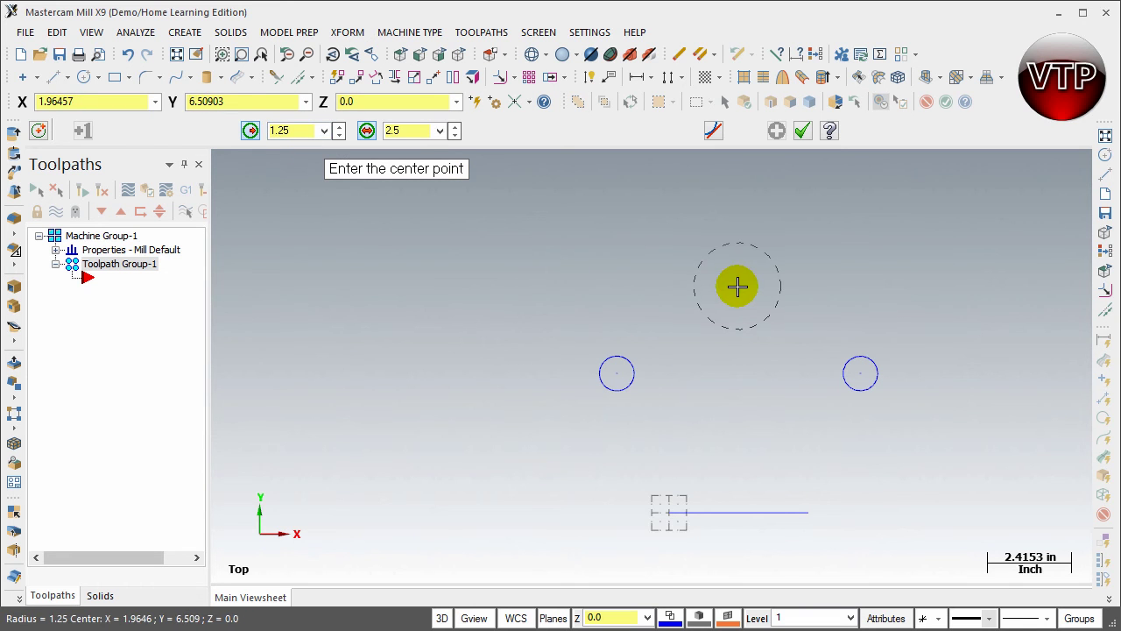
left_click(121, 102)
type("2")
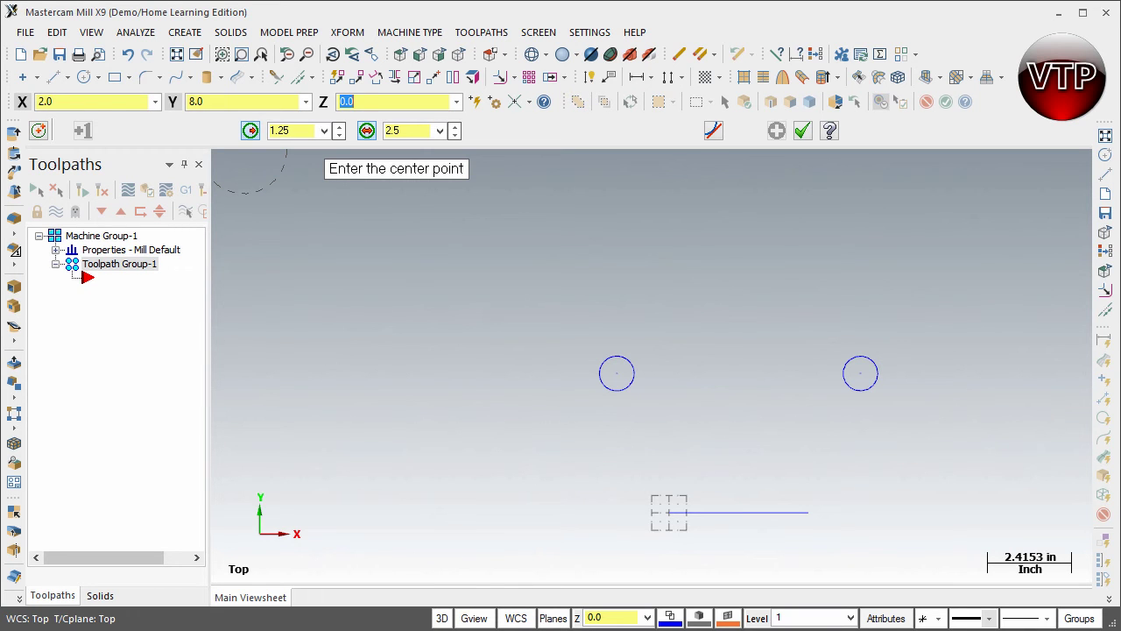
key("Return")
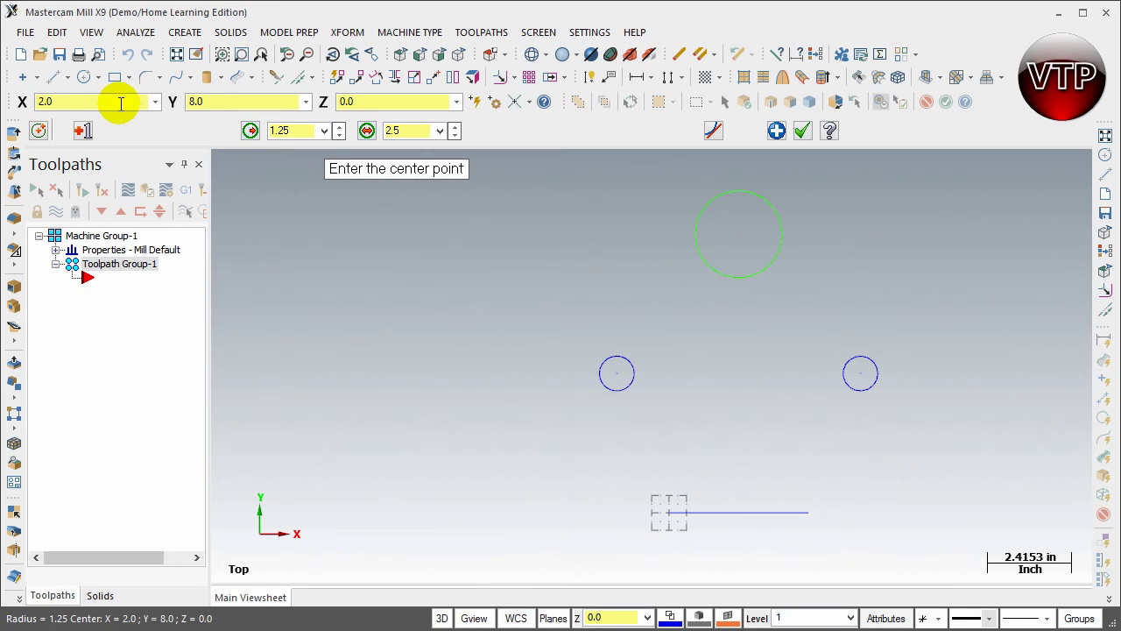
left_click(776, 133)
left_click(802, 131)
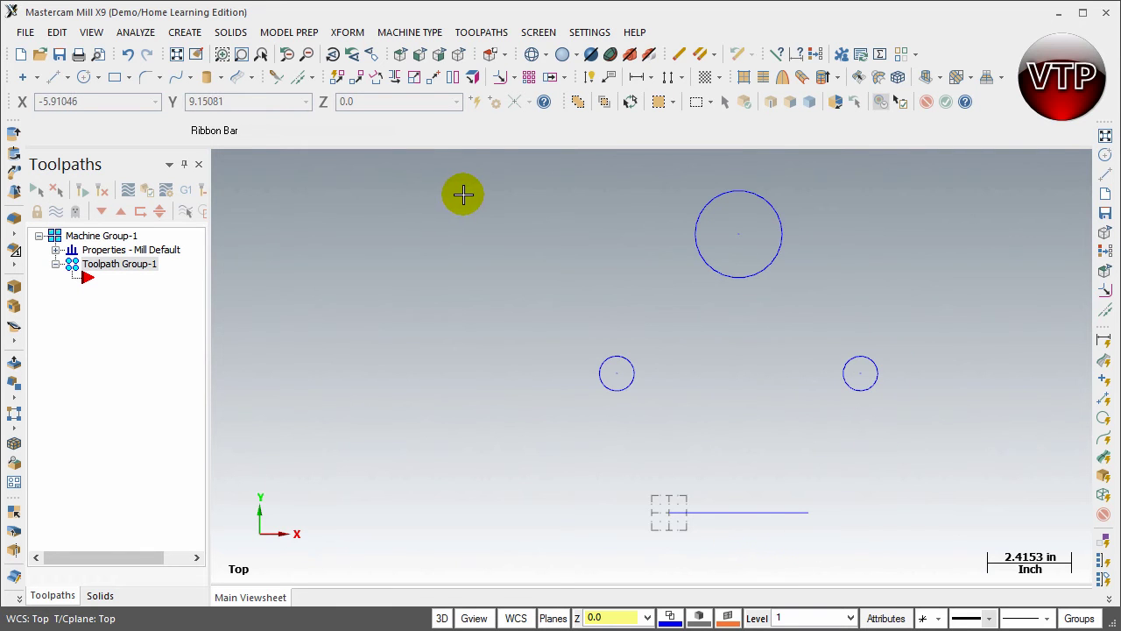
Start an endpoint line and restrict the AutoCursor snaps to Endpoint and Tangent only.
left_click(52, 79)
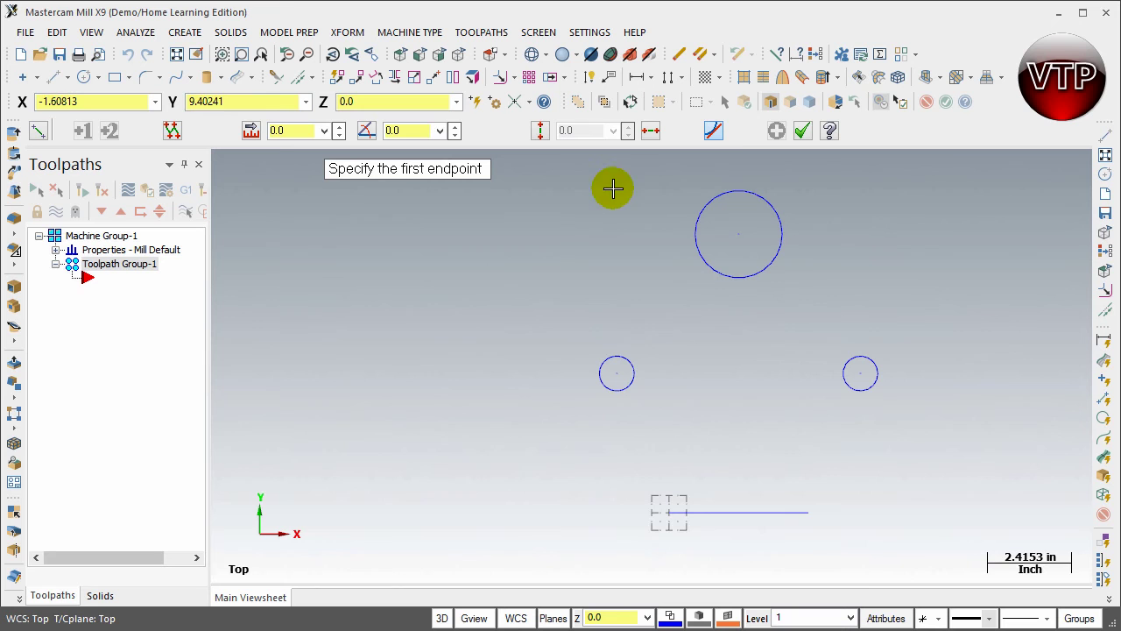
left_click(722, 146)
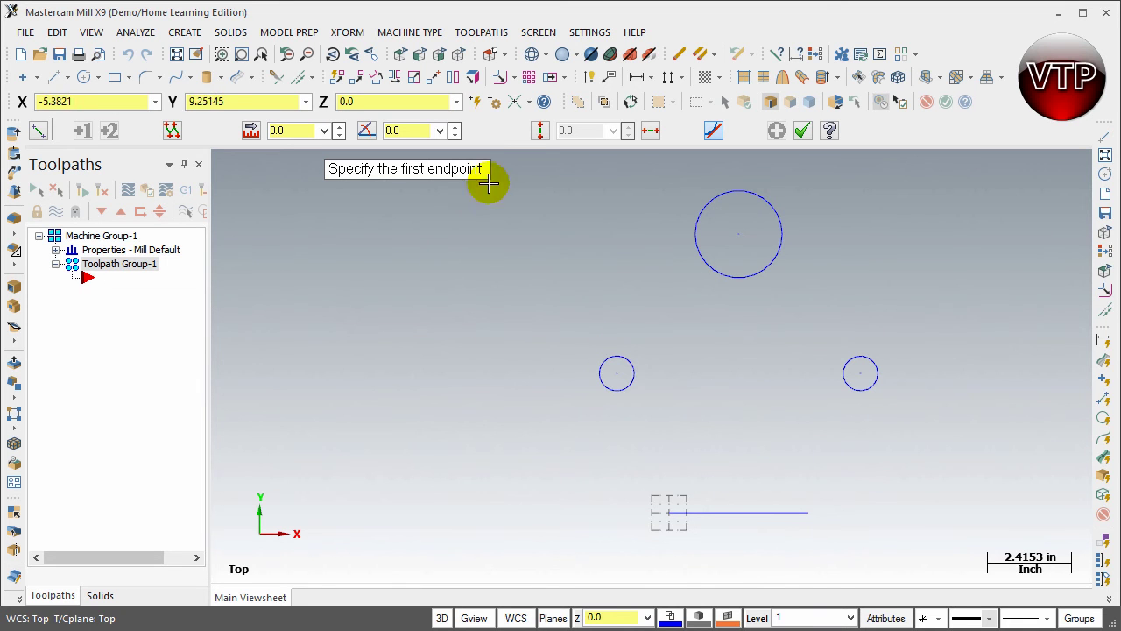
left_click(499, 103)
left_click_drag(251, 68, 358, 210)
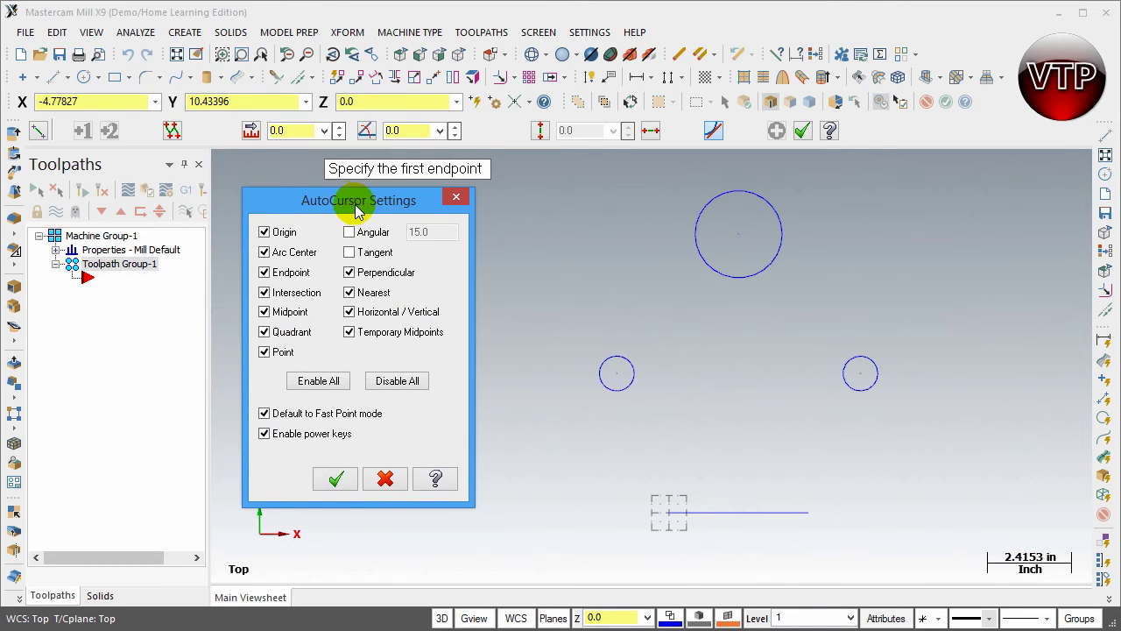
left_click(390, 378)
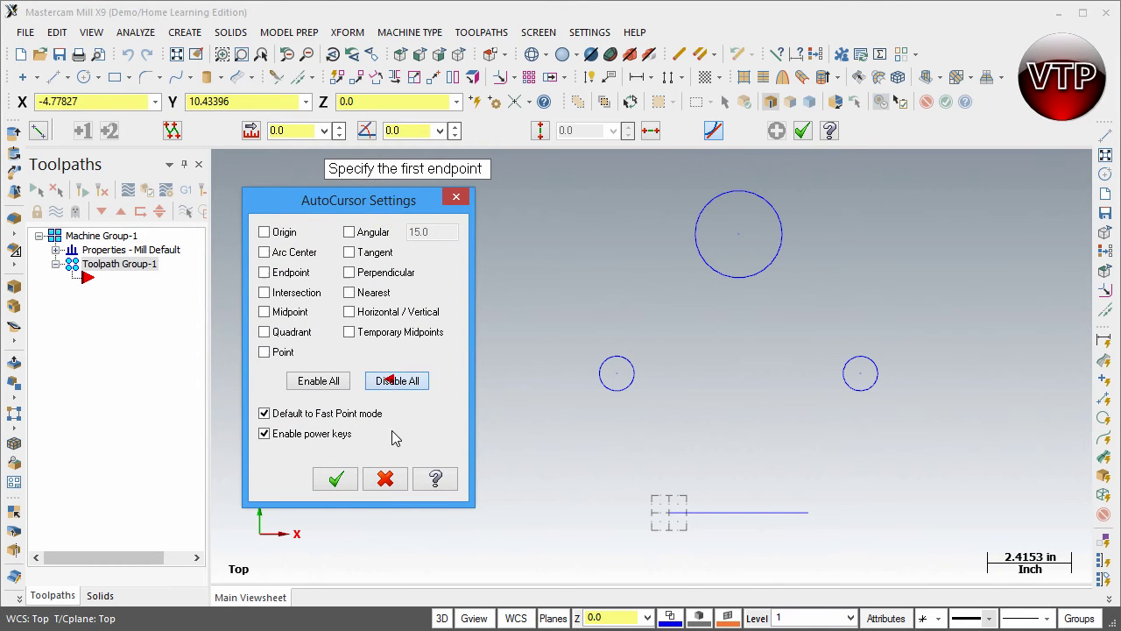
left_click(350, 252)
left_click(264, 273)
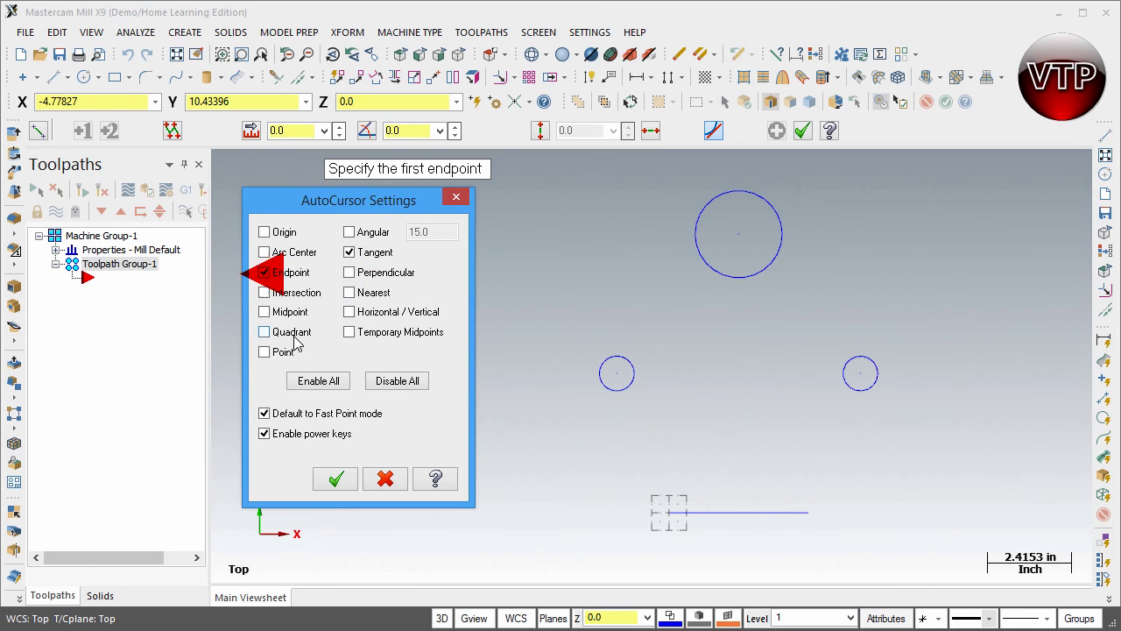
left_click_drag(374, 200, 325, 205)
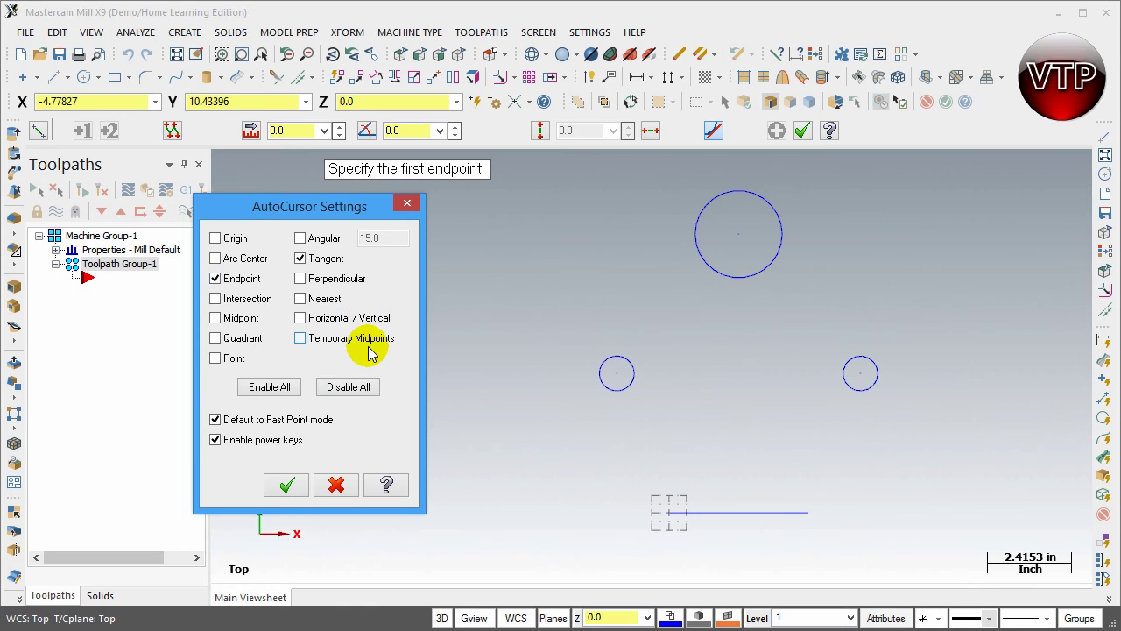
left_click_drag(359, 217, 417, 220)
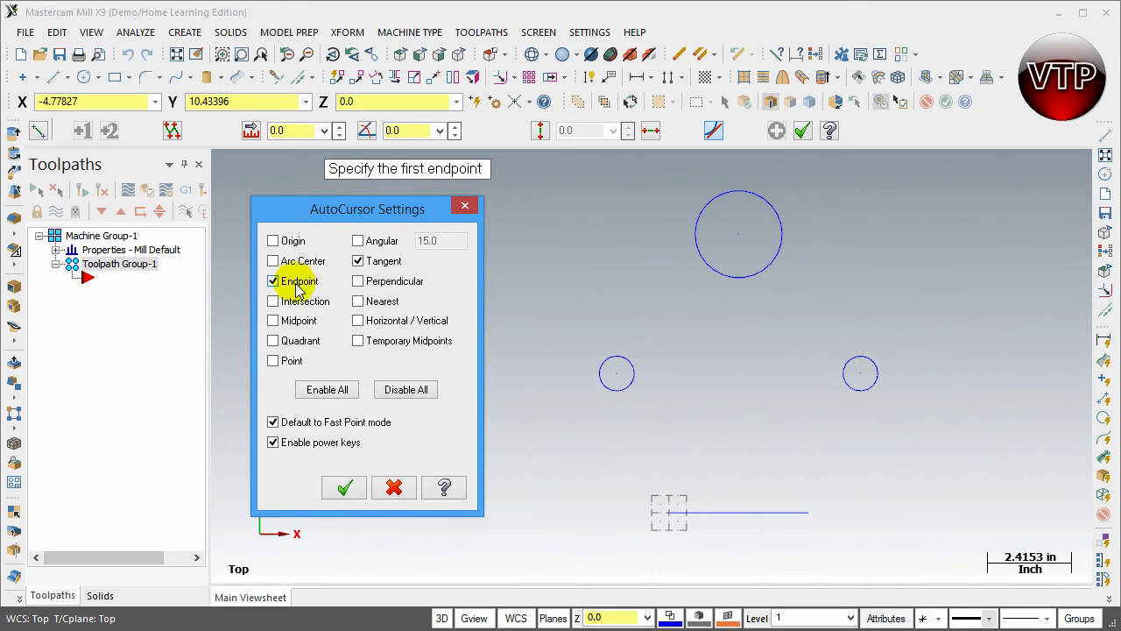
left_click(350, 488)
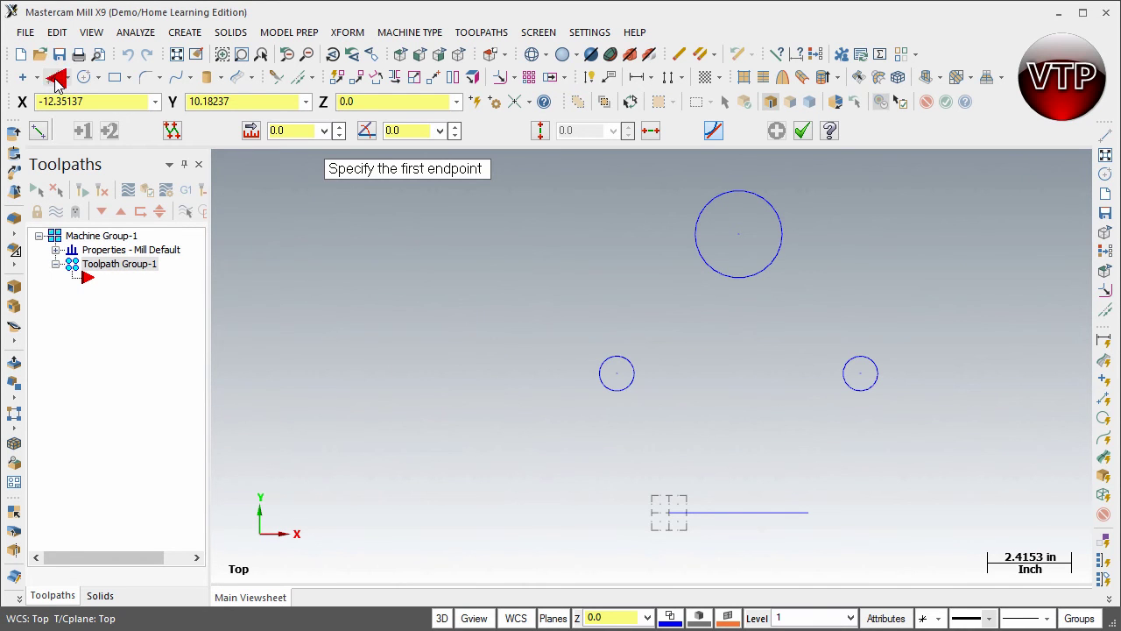
Draw a line from the origin tangent to the left small circle's outer side, and another tangent between that circle and the large circle.
left_click(669, 513)
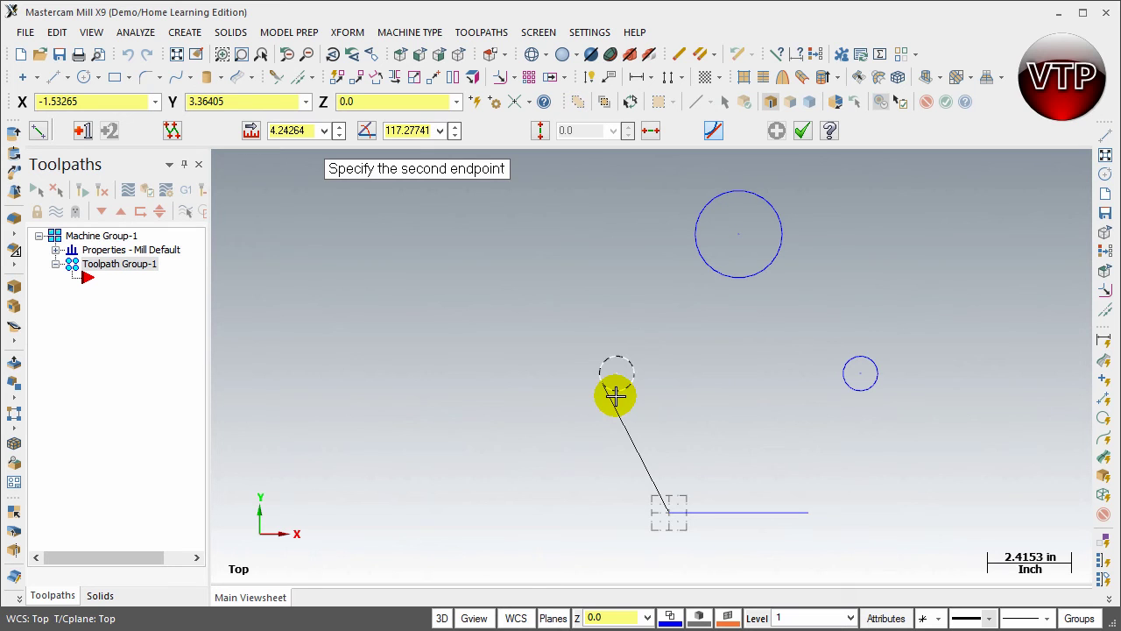
left_click(615, 395)
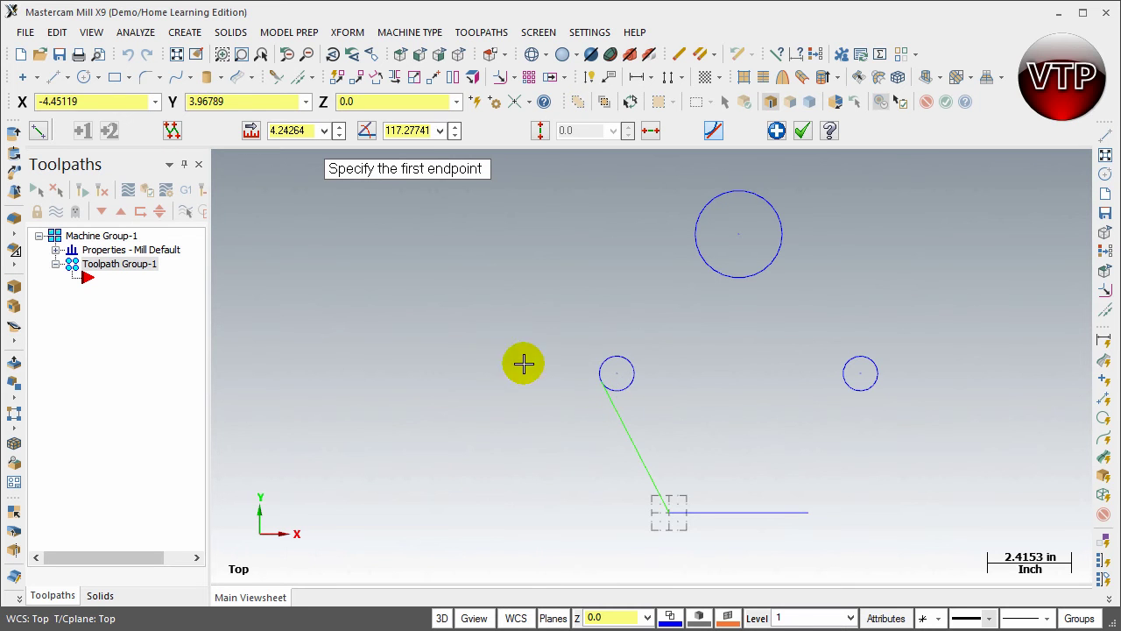
left_click(605, 354)
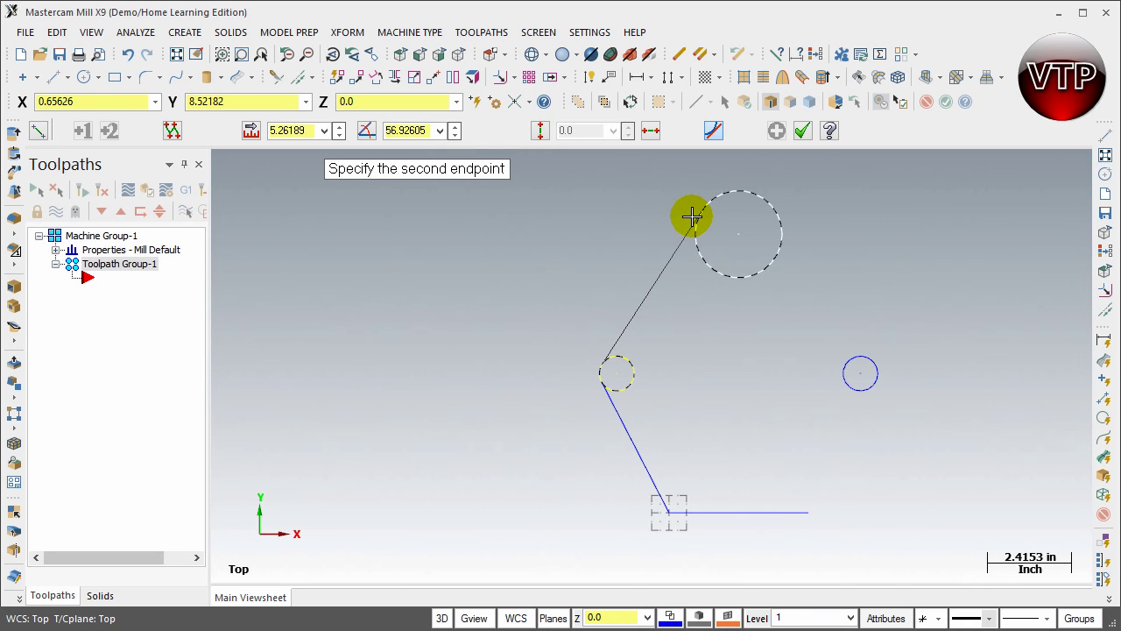
left_click(692, 216)
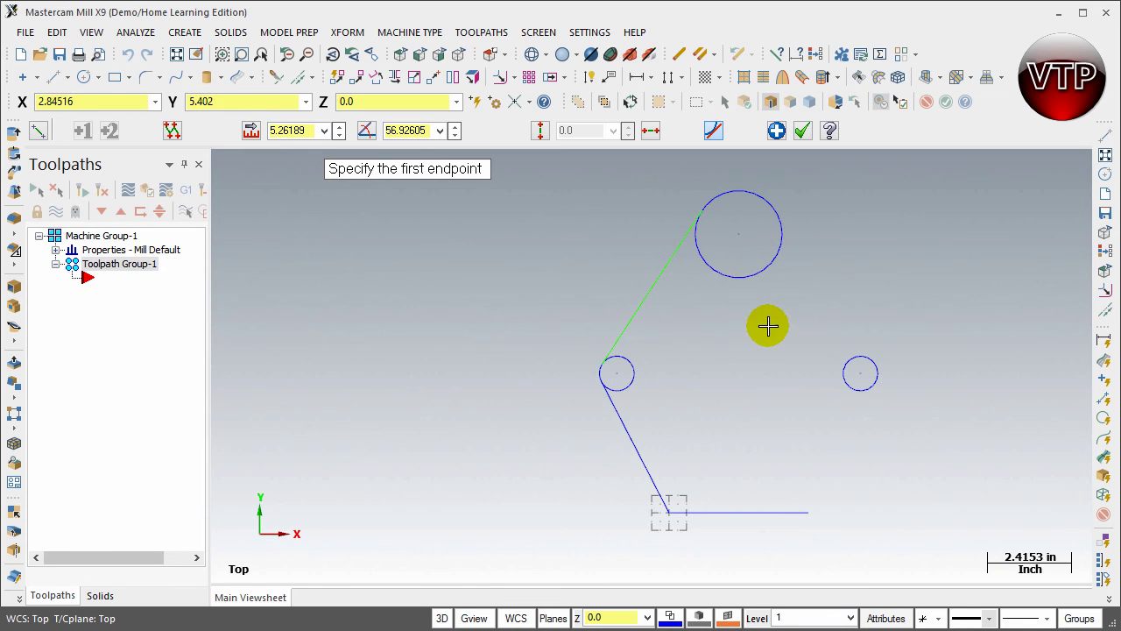
Draw the right-hand tangent from the large circle to the right small circle, and a tangent line from there to the base line's right endpoint.
left_click(792, 221)
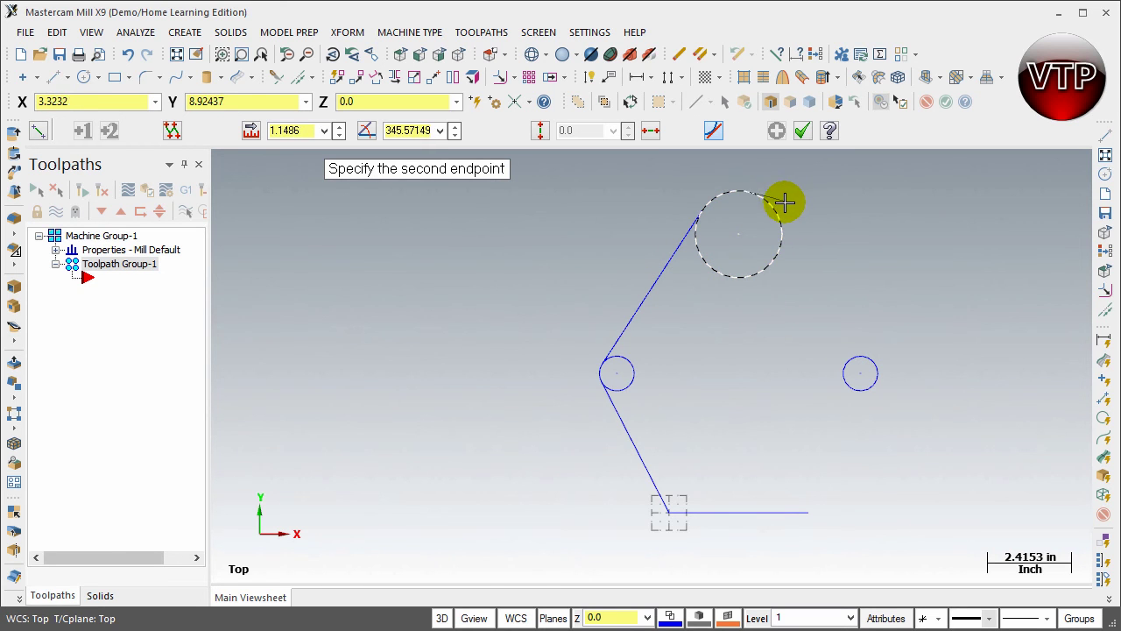
left_click(887, 361)
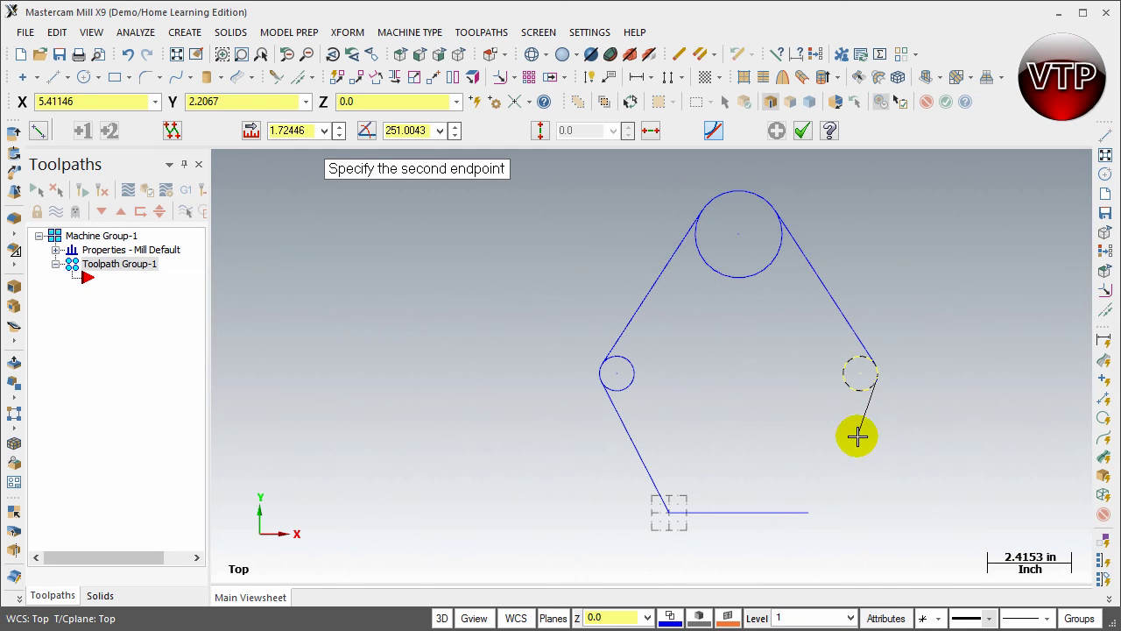
left_click(809, 513)
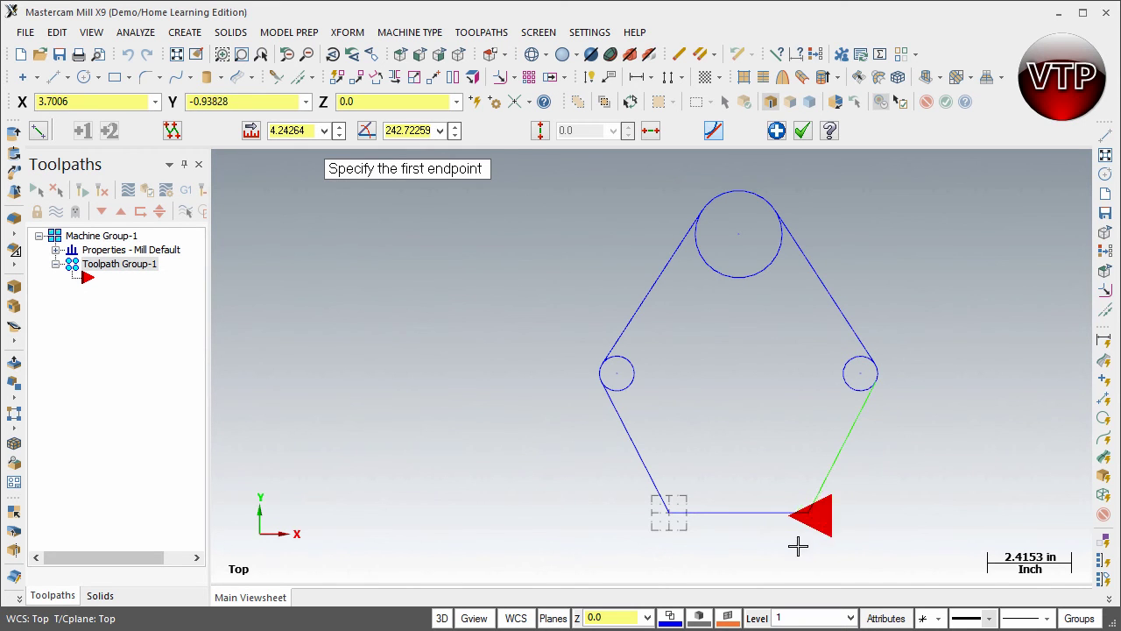
left_click(804, 133)
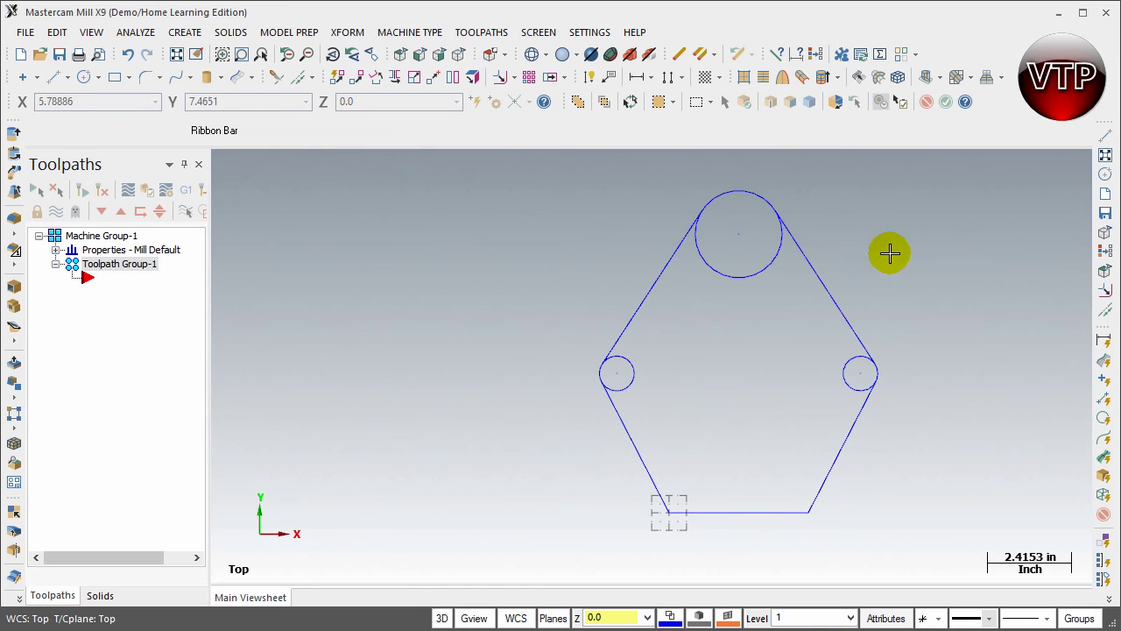
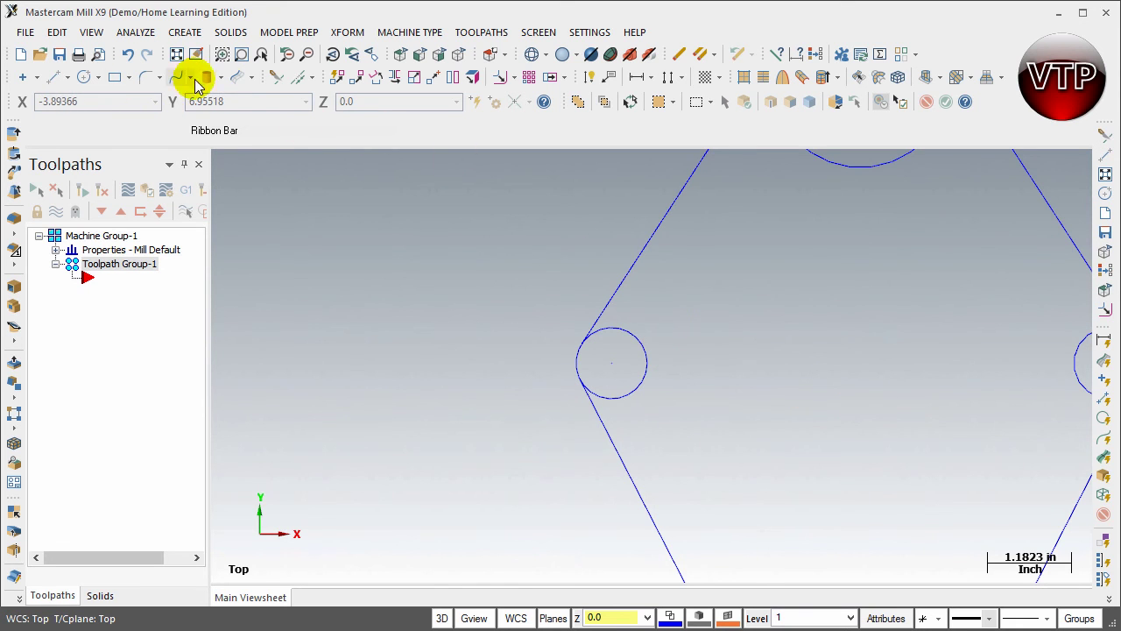
Using the Divide/Delete trim mode, remove the inner portion of the left small circle between its two tangent lines.
left_click(280, 81)
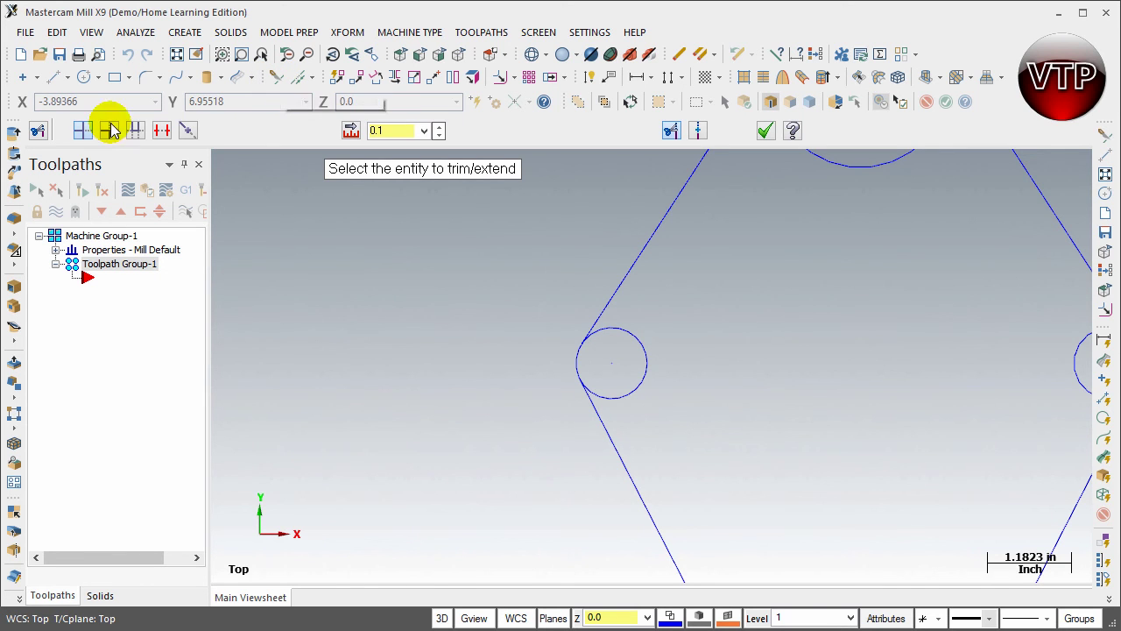
left_click(164, 136)
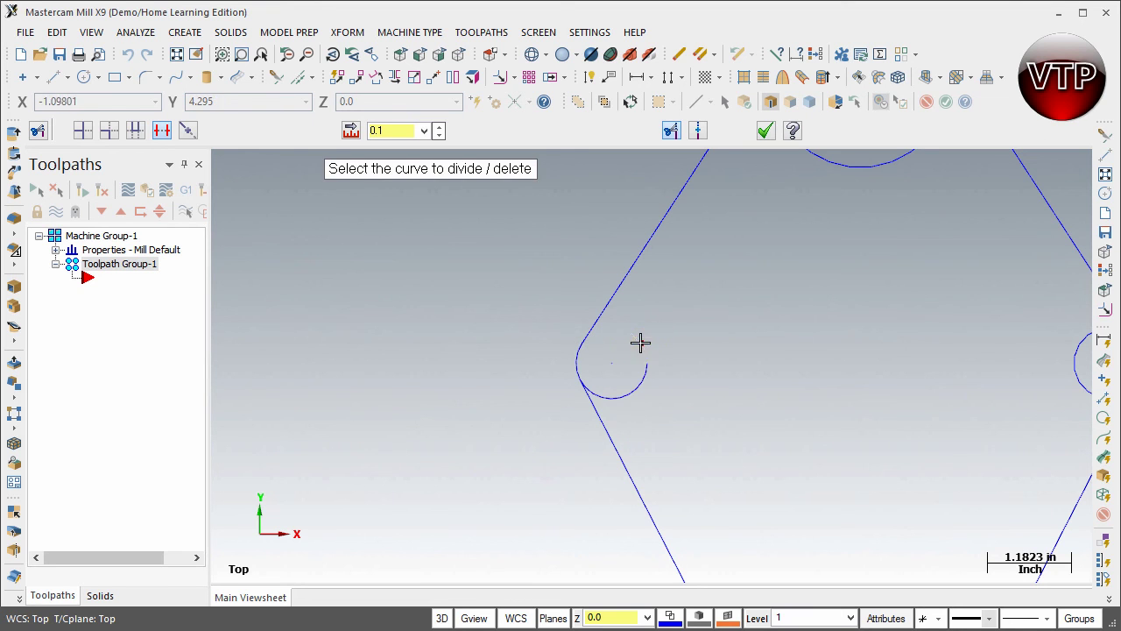
left_click(644, 374)
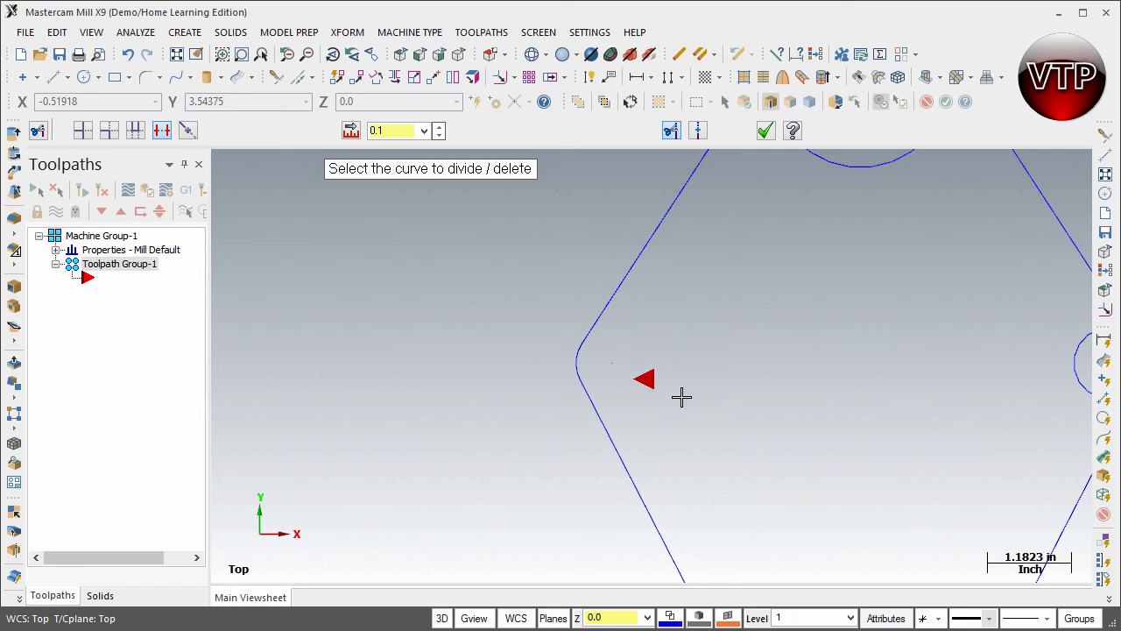
left_click(576, 357)
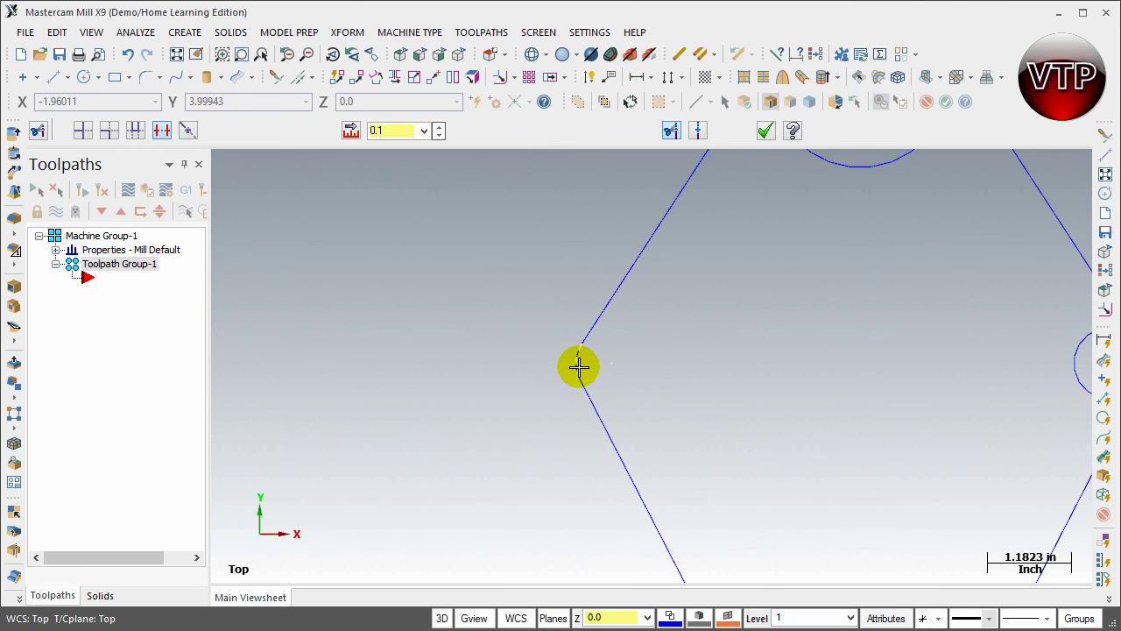
Remove the inner arc of the right small circle, keeping only its outer corner arc between the tangent lines.
scroll(911, 383, "up", 1)
scroll(943, 390, "down", 4)
scroll(1051, 387, "up", 1)
scroll(1078, 385, "up", 2)
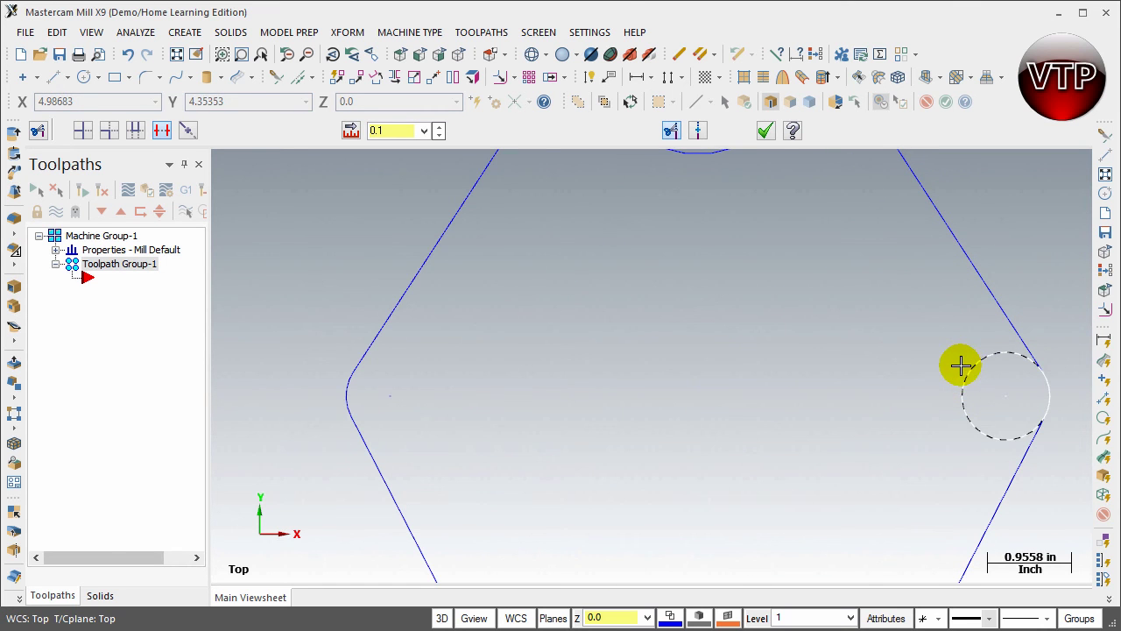
left_click(961, 366)
scroll(875, 355, "down", 2)
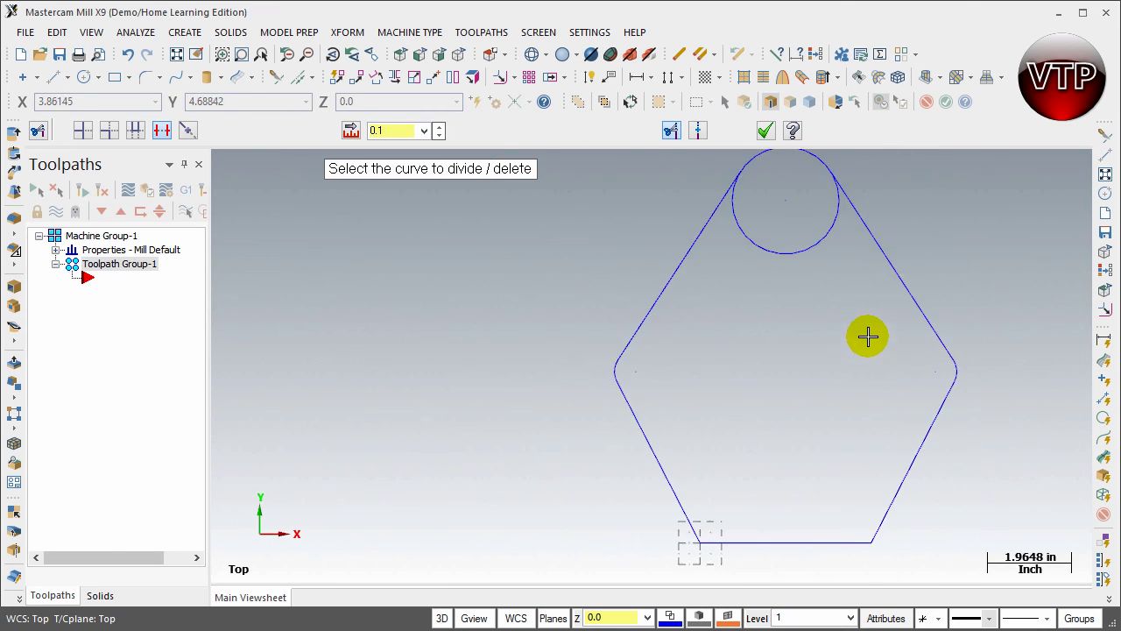
Remove the lower arc of the large circle, keeping only the upper arc between its tangent lines.
scroll(803, 175, "down", 1)
scroll(804, 149, "up", 1)
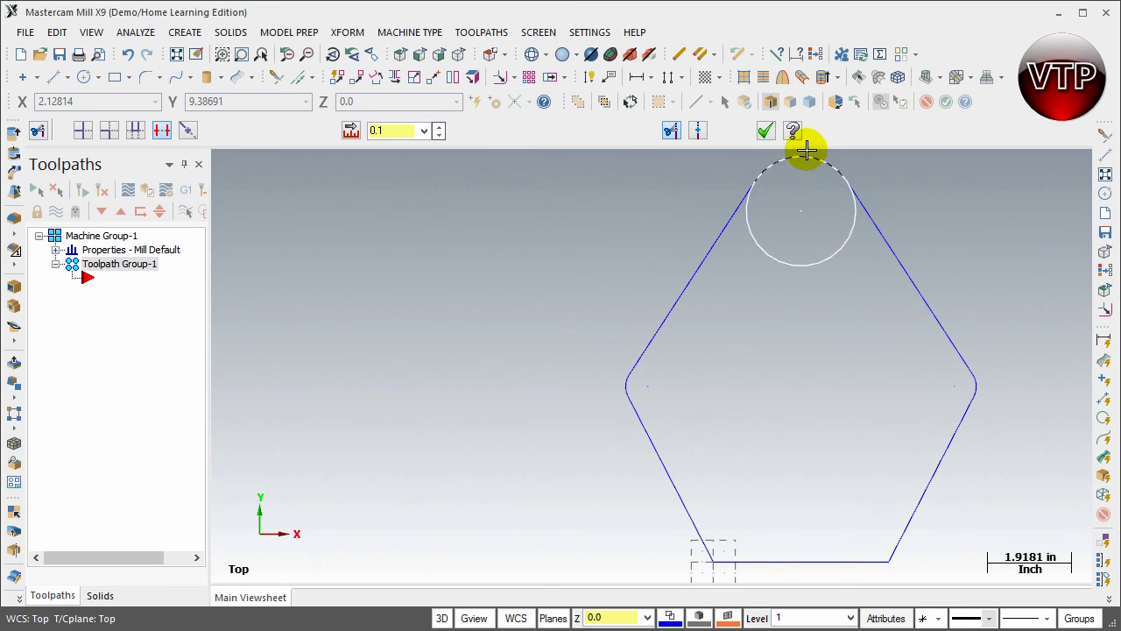
left_click(805, 277)
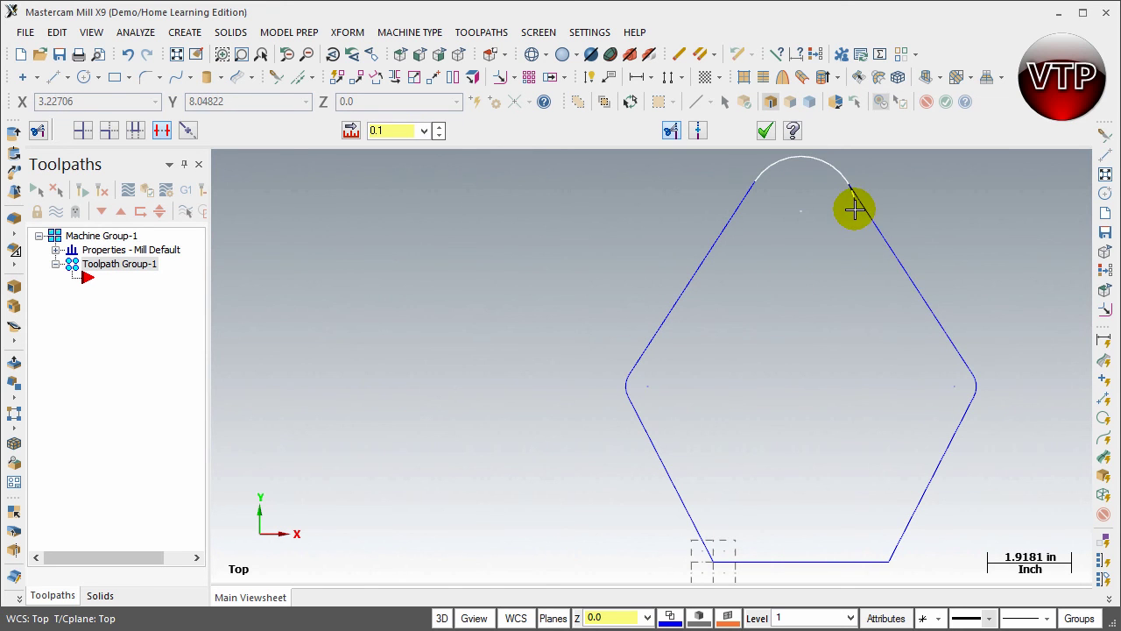
scroll(776, 497, "down", 1)
scroll(776, 497, "down", 1)
scroll(776, 565, "up", 1)
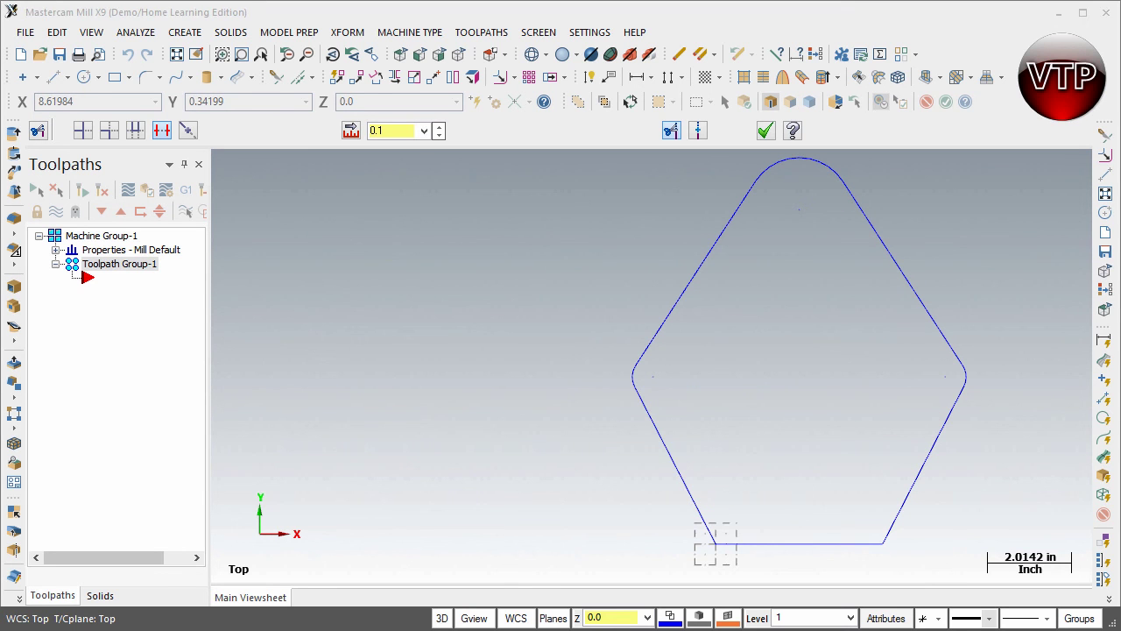
Check the rim offset dimension on the SolidWorks drawing, return to Mastercam and finish the trim command.
key("alt+Tab")
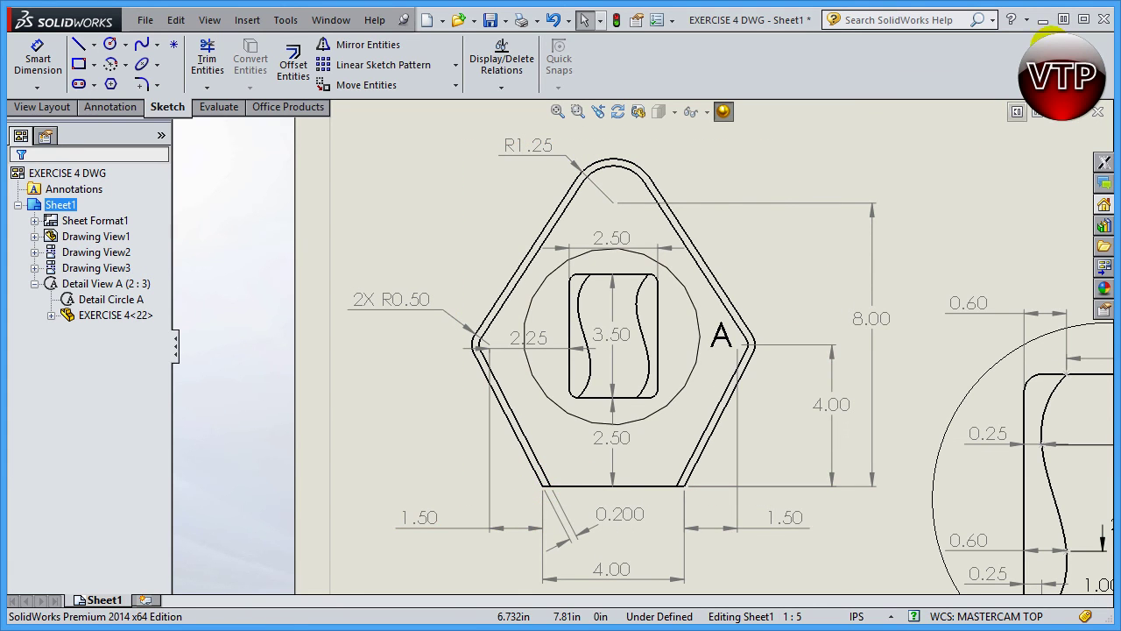
left_click(1042, 21)
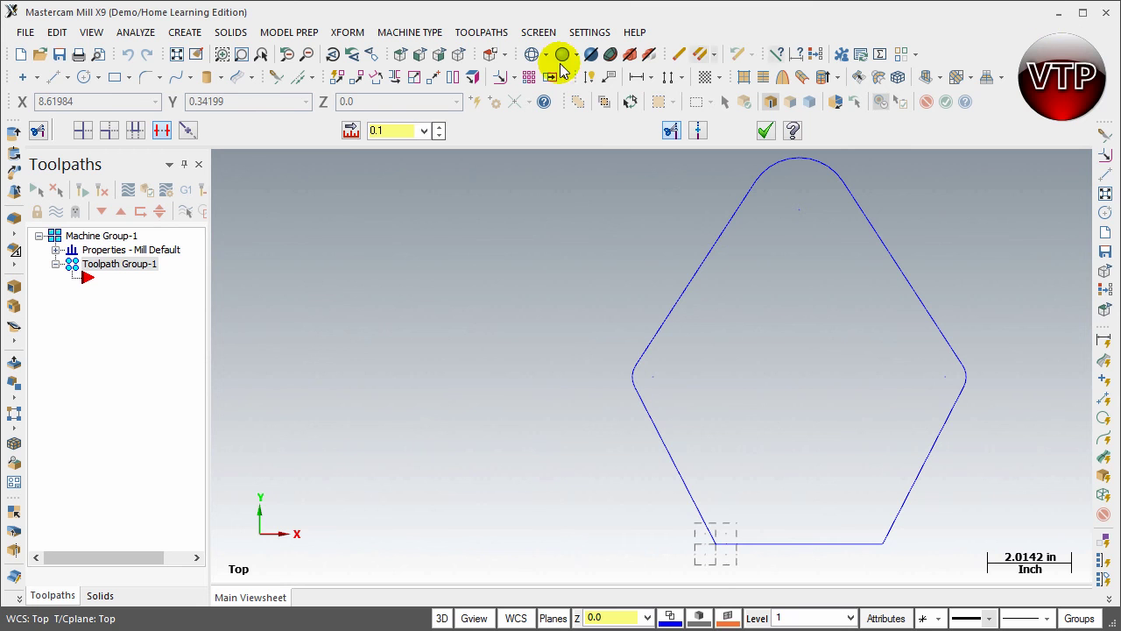
left_click(765, 131)
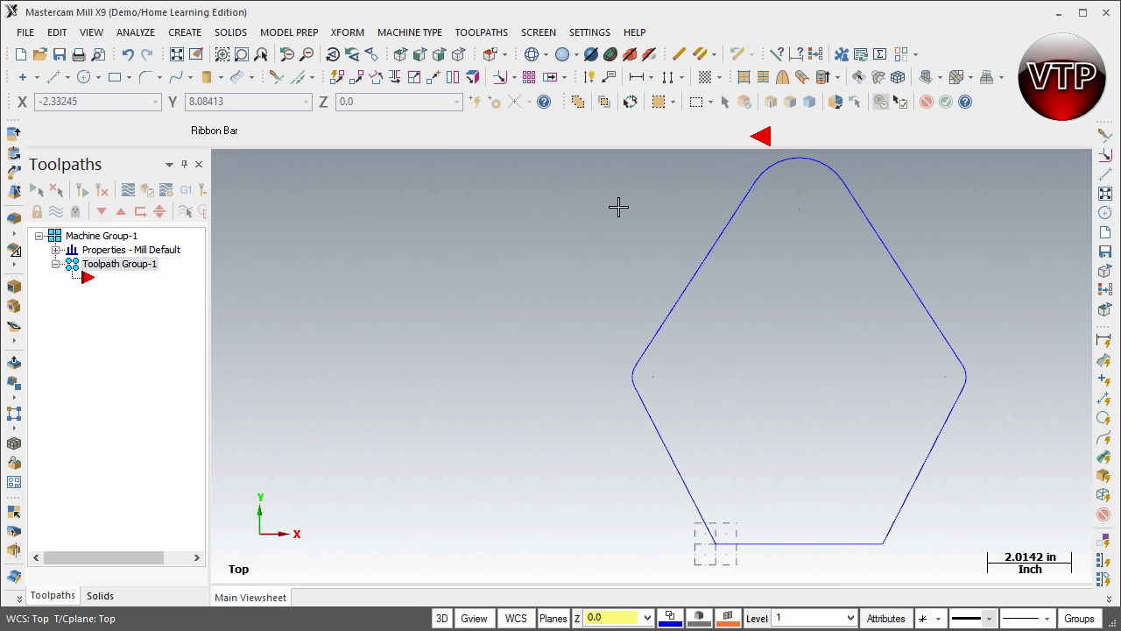
Chain the complete outer profile for a contour offset in Copy mode and set the offset distance to 0.2.
left_click(500, 77)
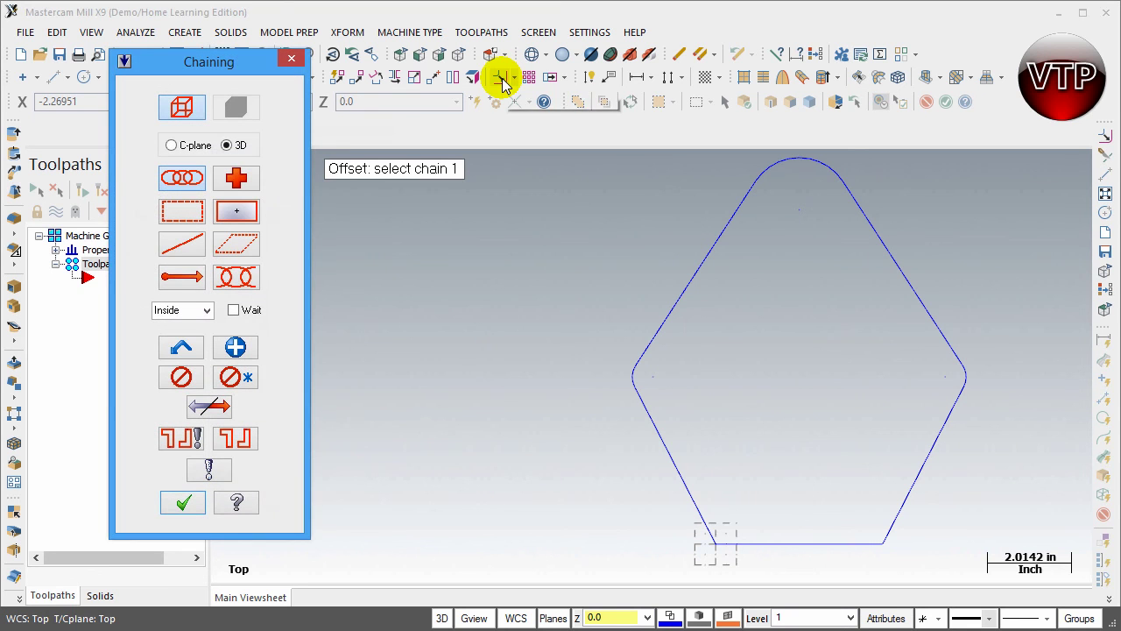
left_click(677, 290)
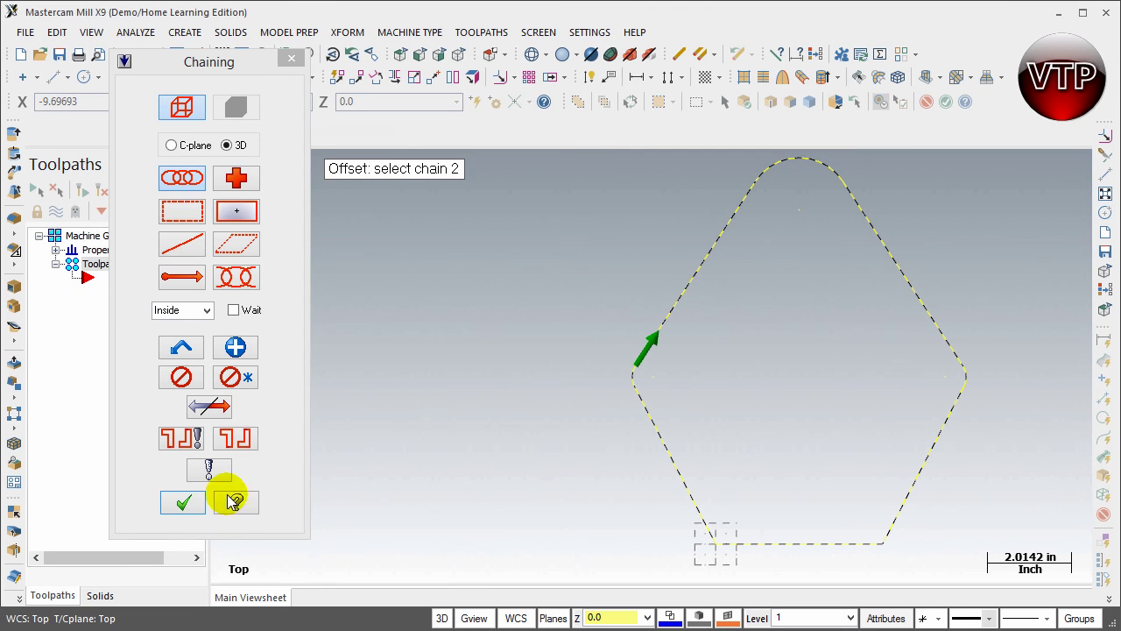
left_click(184, 504)
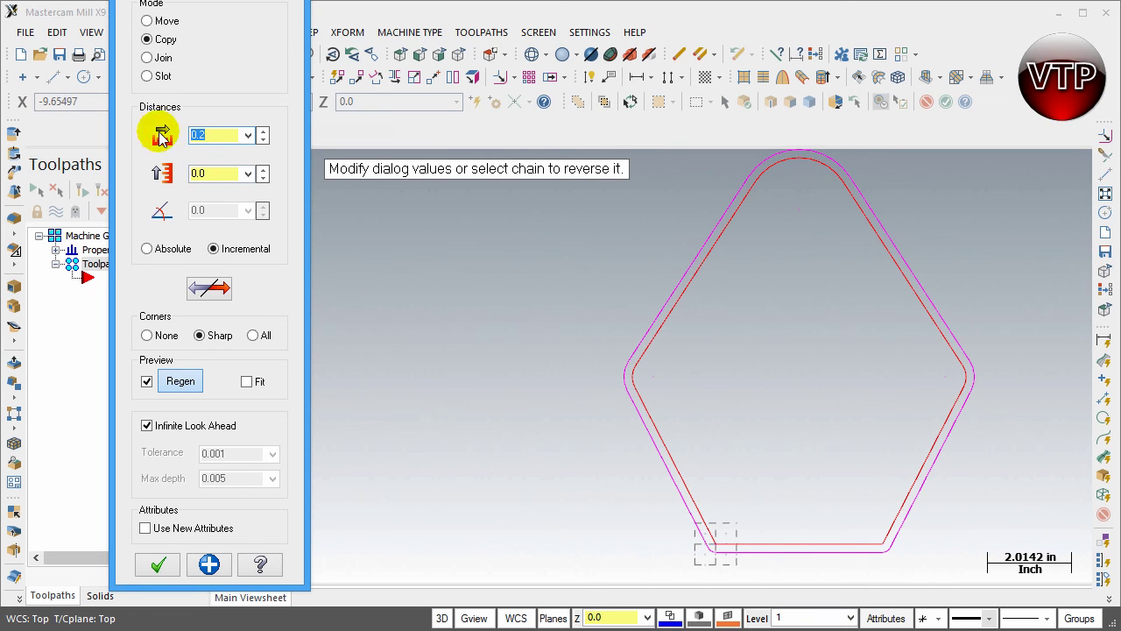
left_click(242, 159)
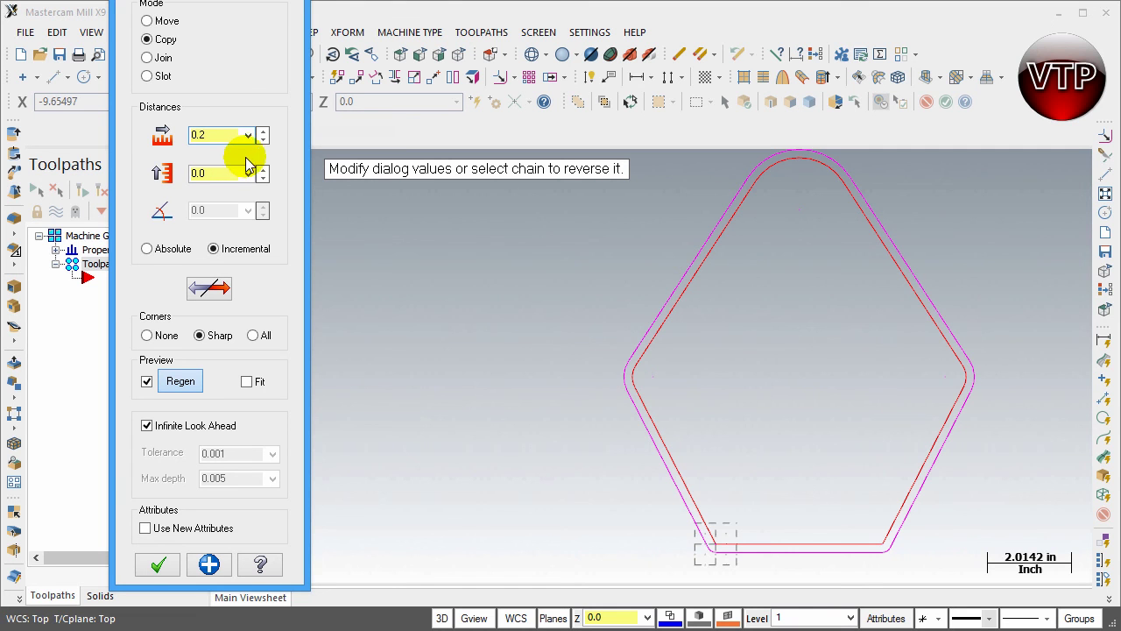
left_click(227, 136)
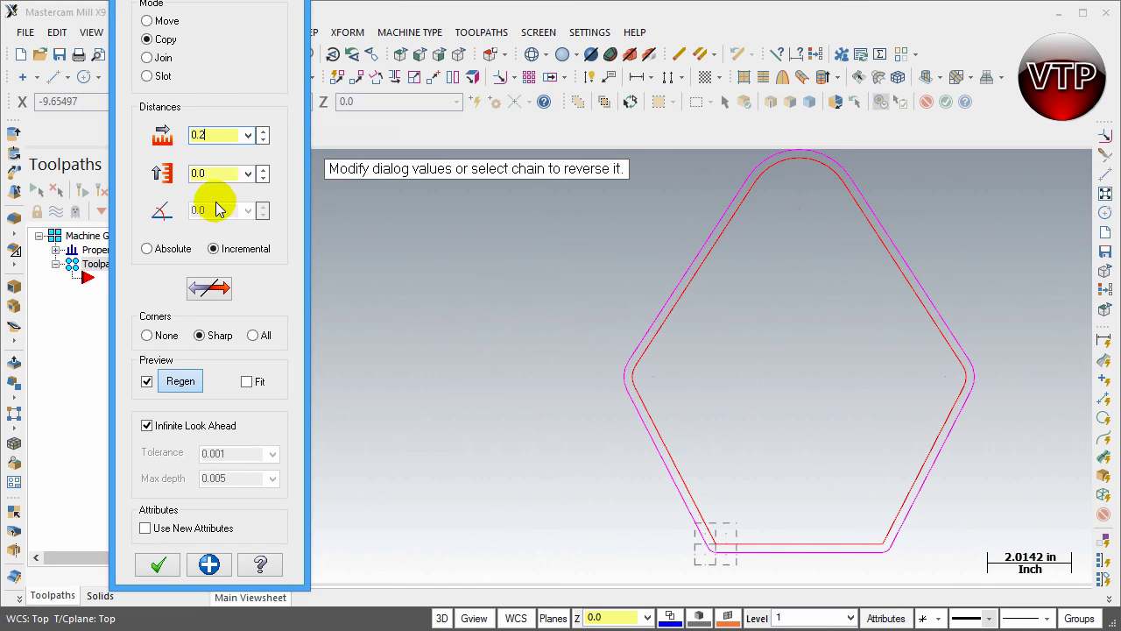
left_click(203, 138)
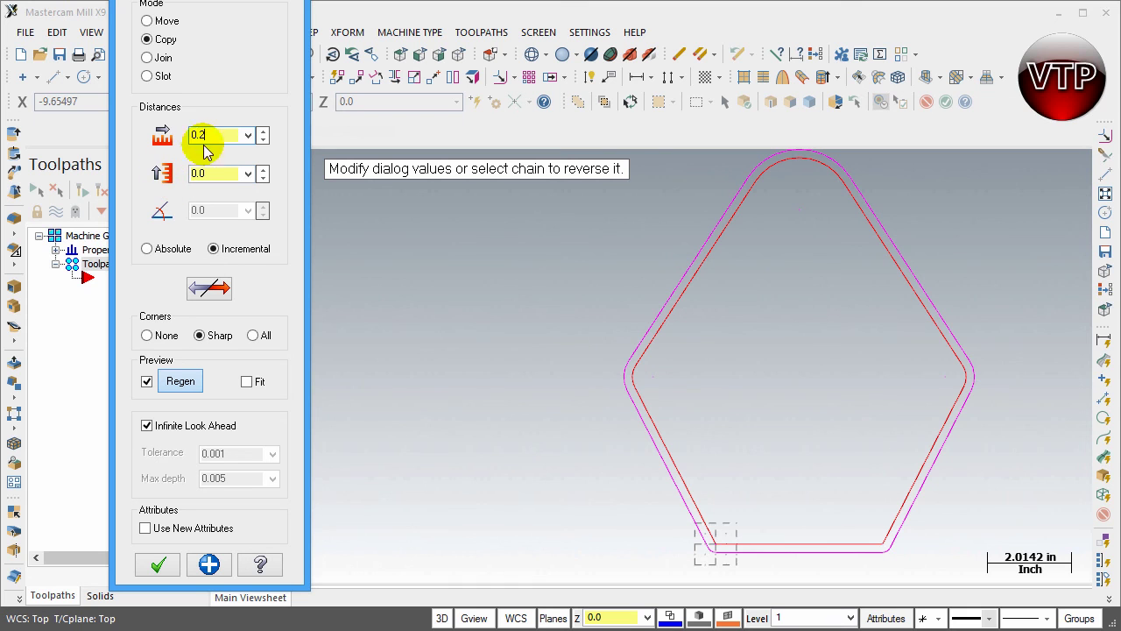
key("Return")
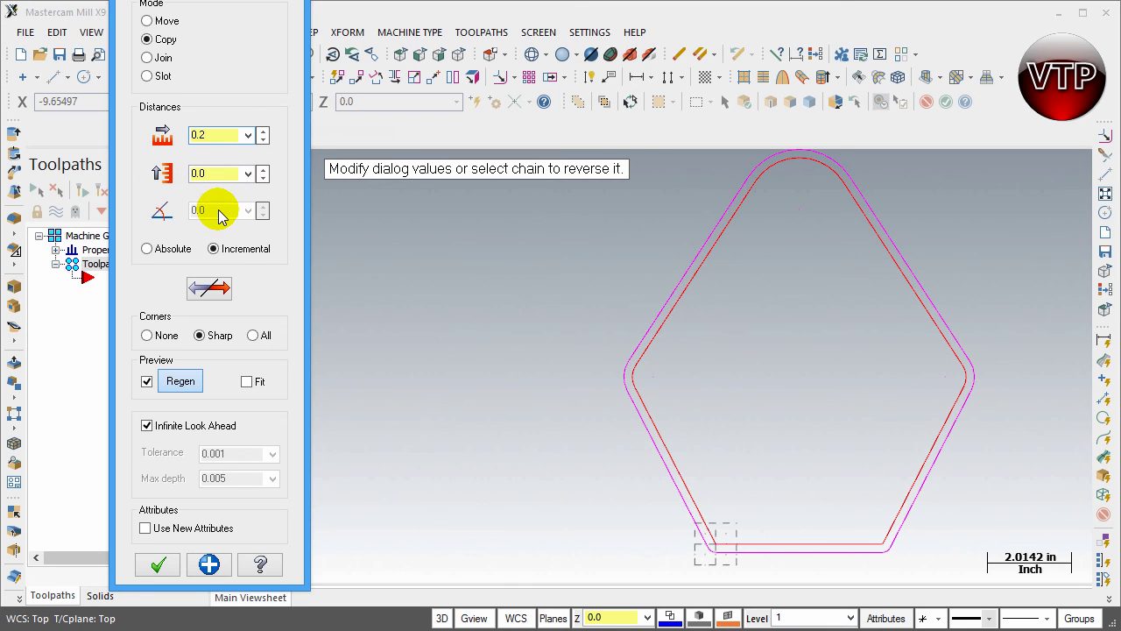
Reverse the offset to the inside of the profile only, create the contour, and clear the result colors.
left_click(210, 289)
left_click(210, 289)
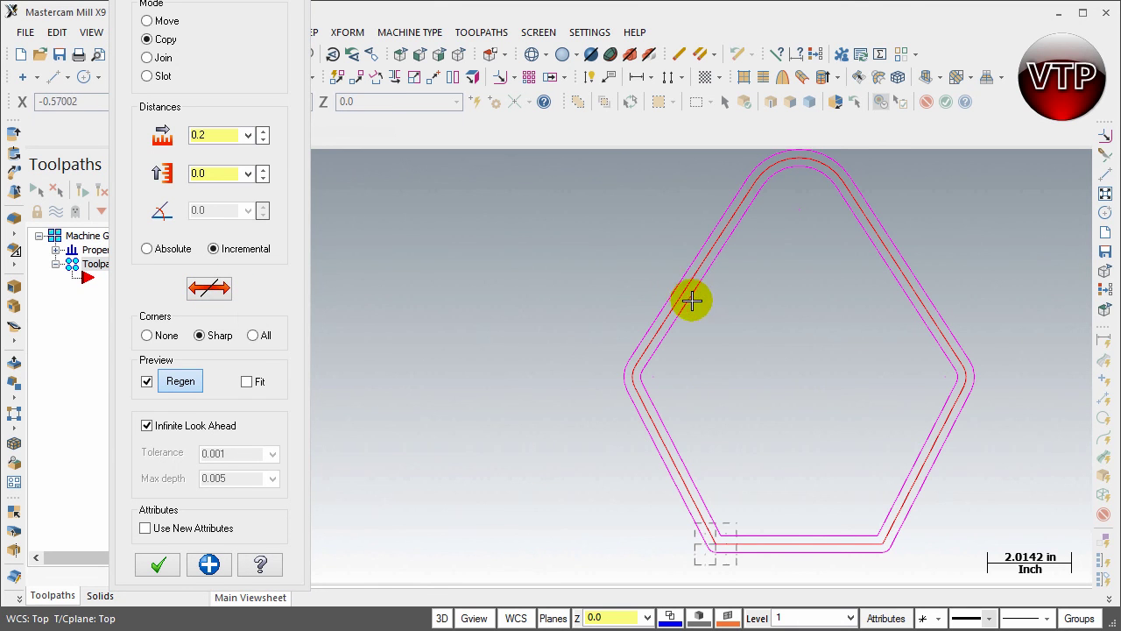
left_click(209, 289)
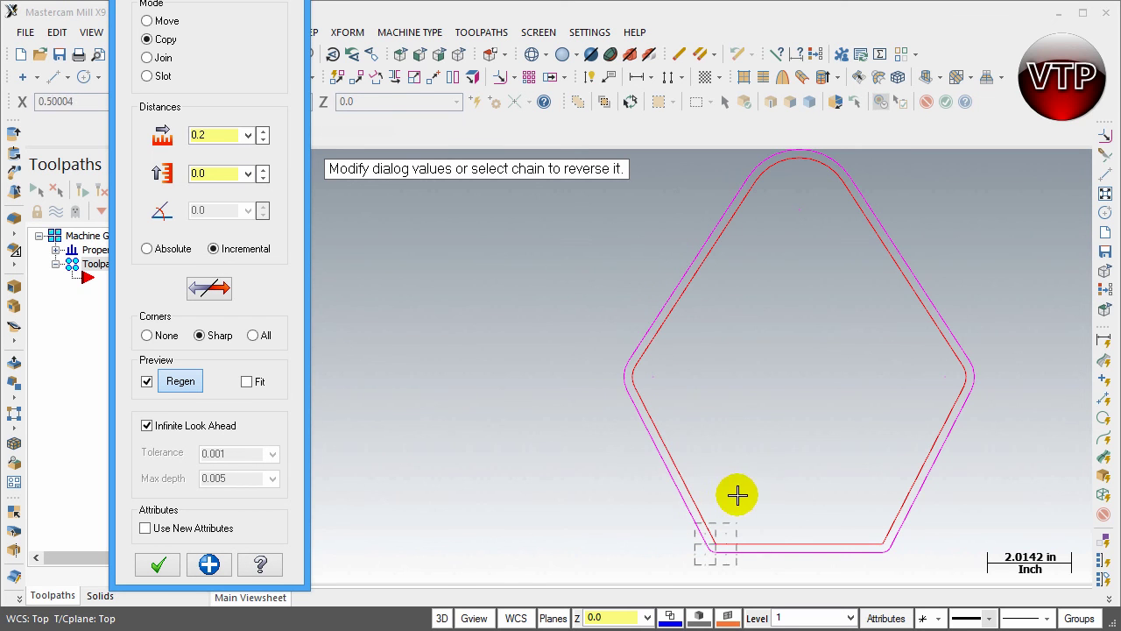
left_click(214, 291)
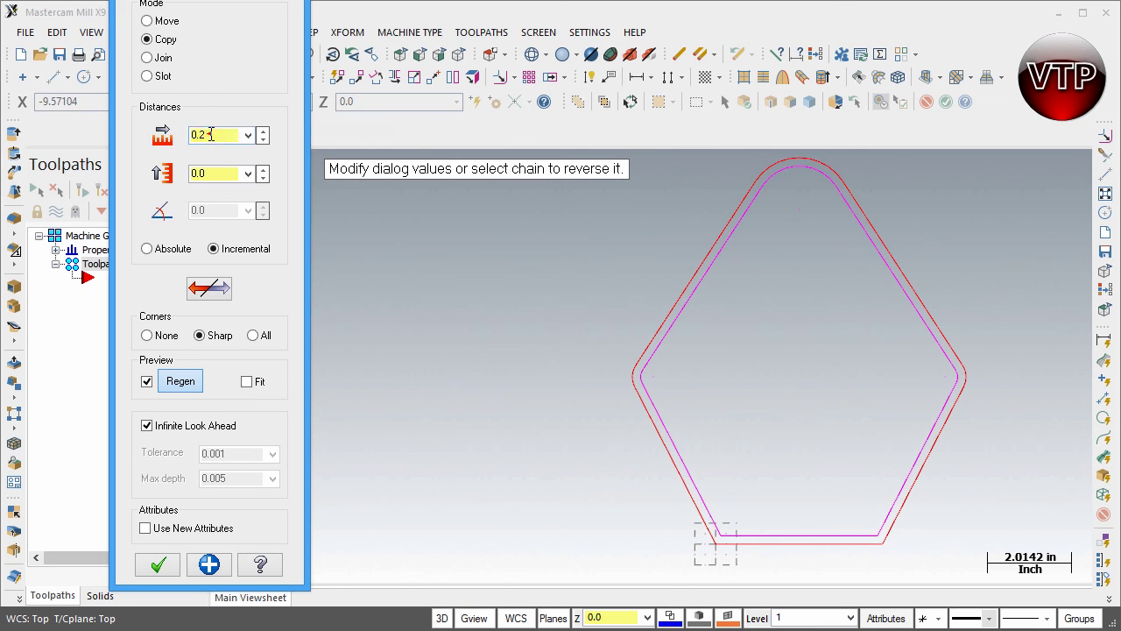
left_click(159, 566)
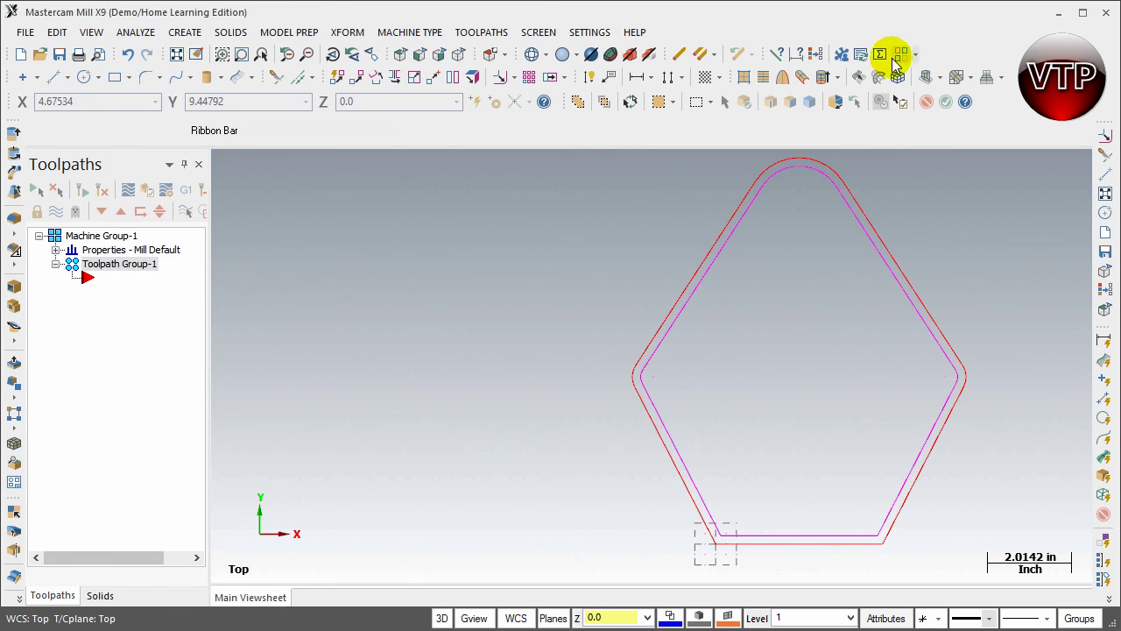
left_click(817, 55)
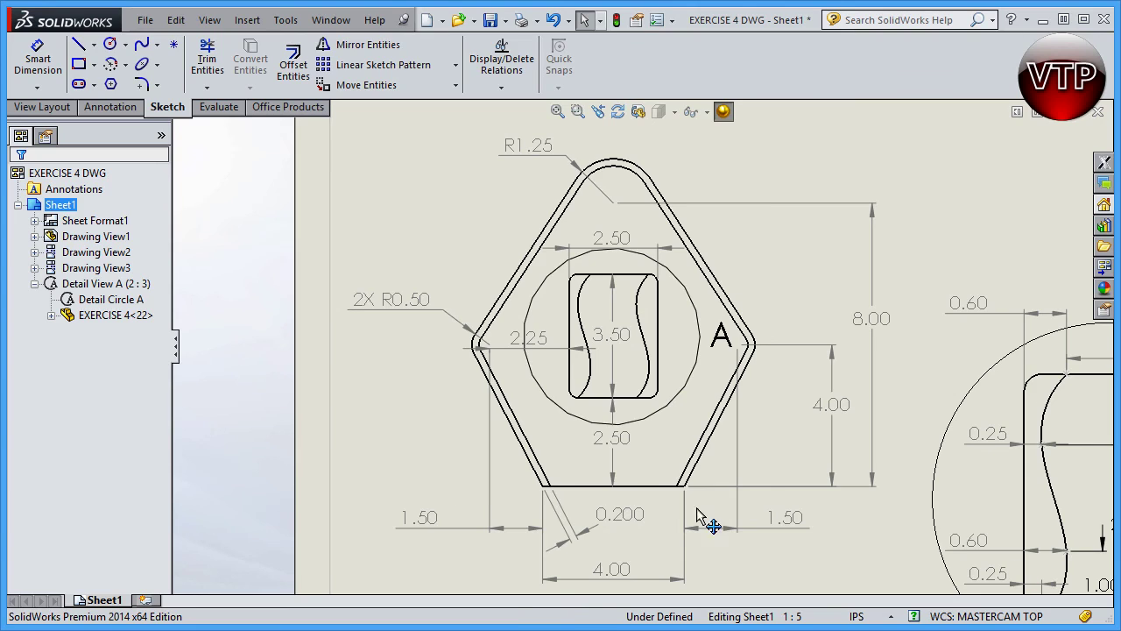
In the SolidWorks drawing, examine the part's bottom edge and the rim offset dimension near its lower corner.
left_click(570, 500)
scroll(601, 430, "down", 4)
scroll(713, 350, "up", 3)
scroll(712, 343, "up", 2)
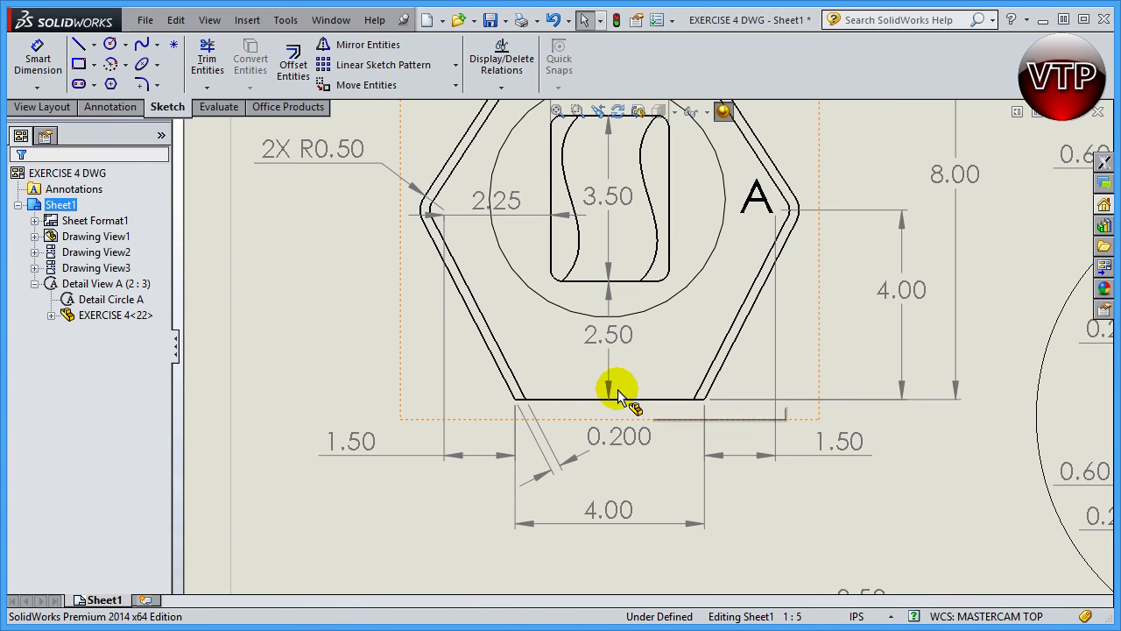